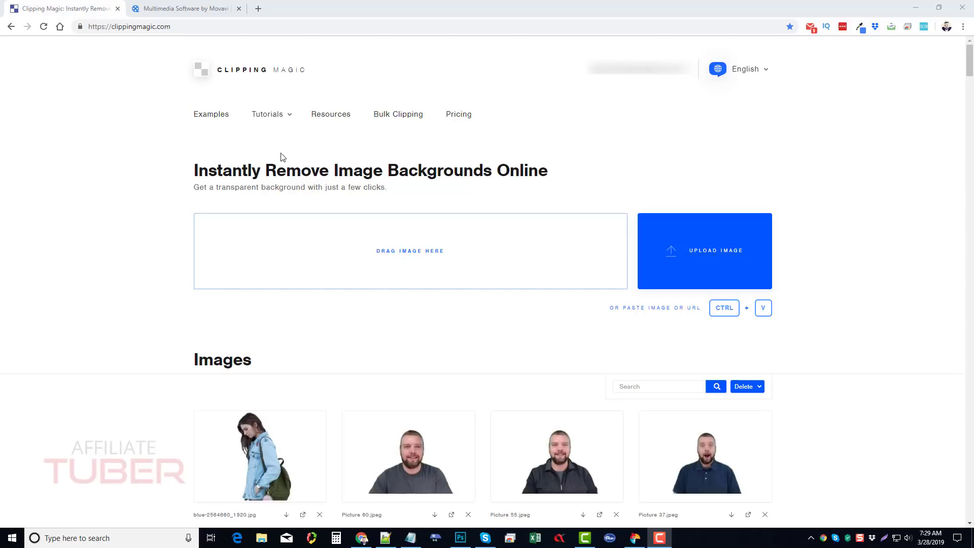
Step: Review Clipping Magic's Light, Standard and Pro pricing plans, then move to the Movavi website tab
left_click(466, 122)
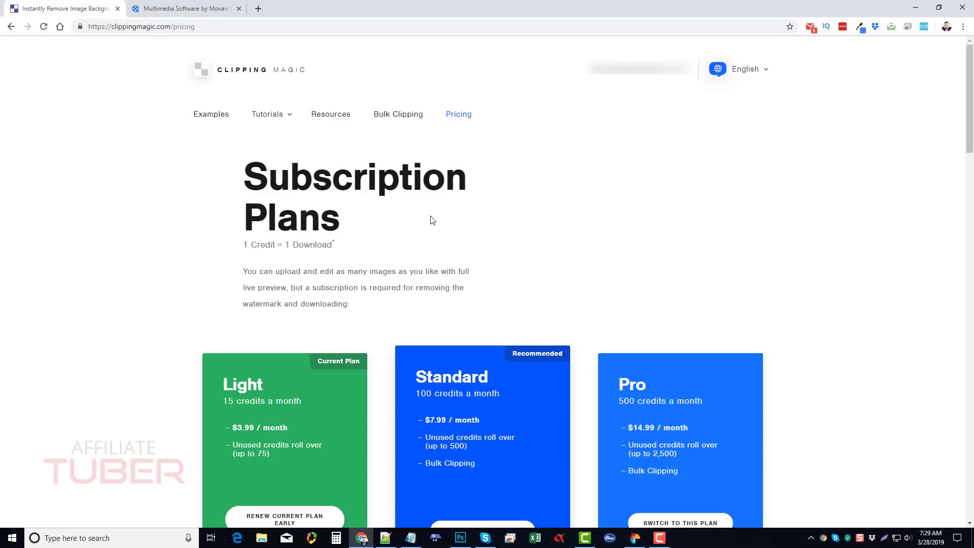
scroll(239, 304, "down", 3)
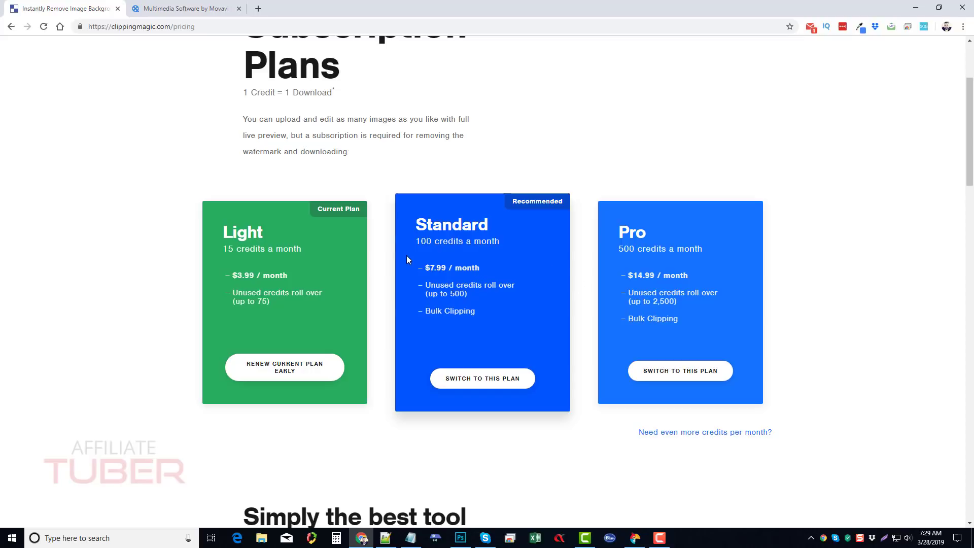
left_click(183, 10)
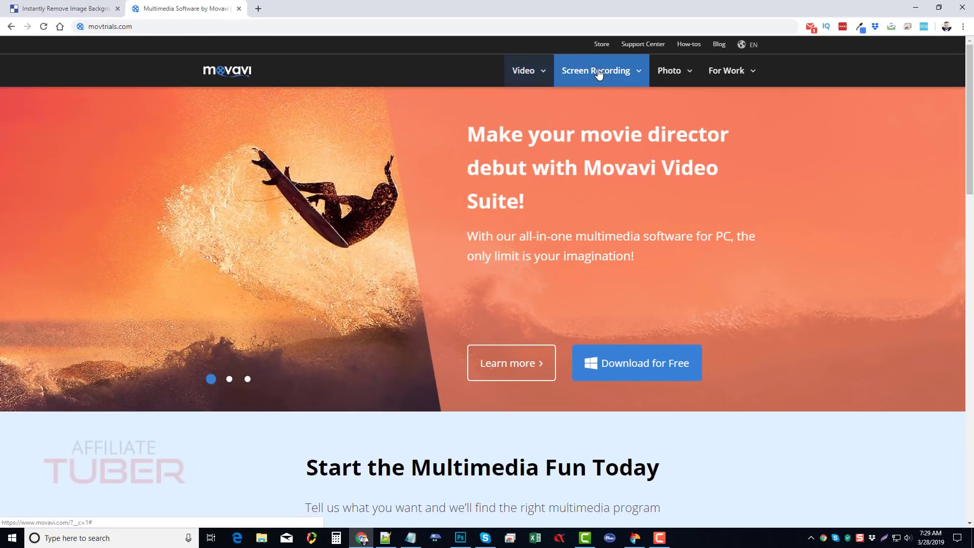
Step: Browse the Photo menu on the Movavi site to see its photo software offerings
left_click(667, 74)
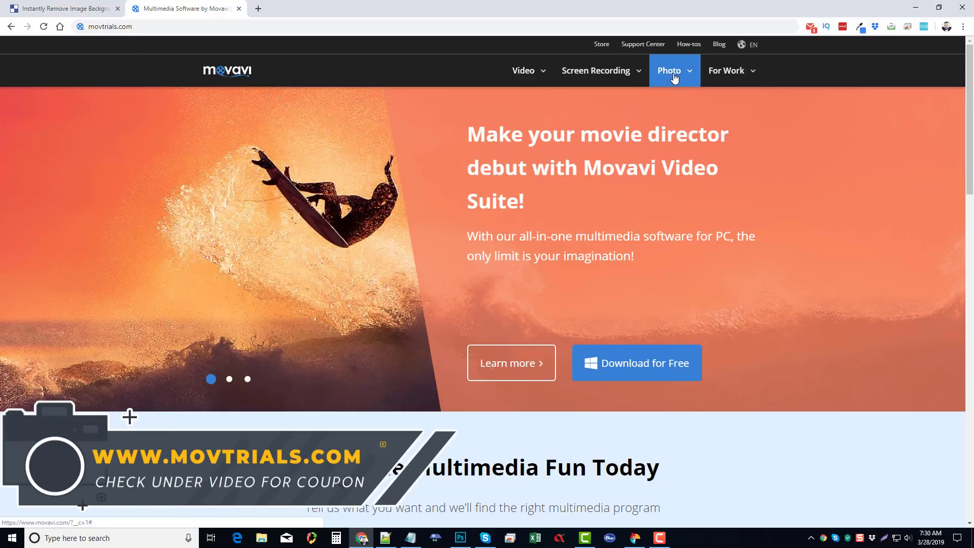
mouse_move(672, 82)
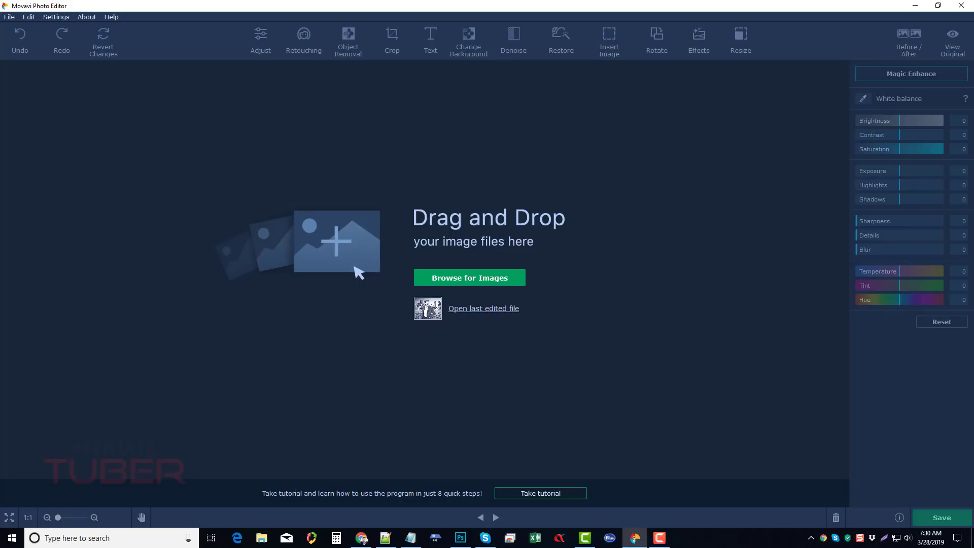
Step: Load businessman-coat-daylight-832998.jpg from the Desktop\Pic folder into the editor
left_click(465, 280)
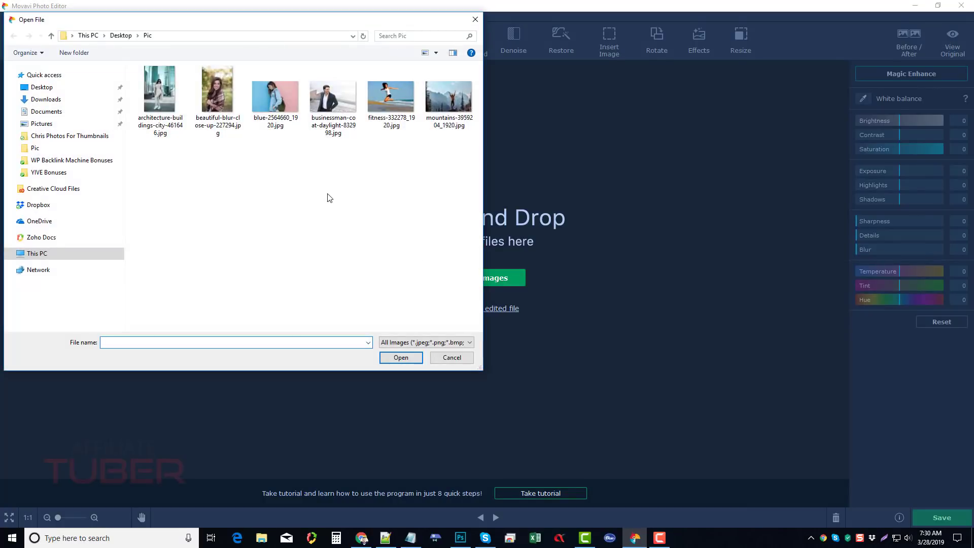
left_click(333, 102)
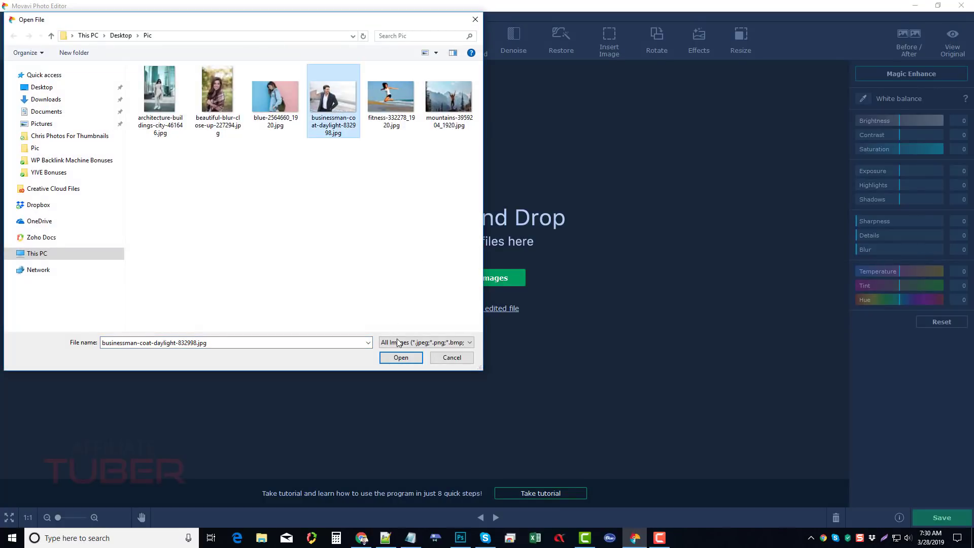
left_click(400, 357)
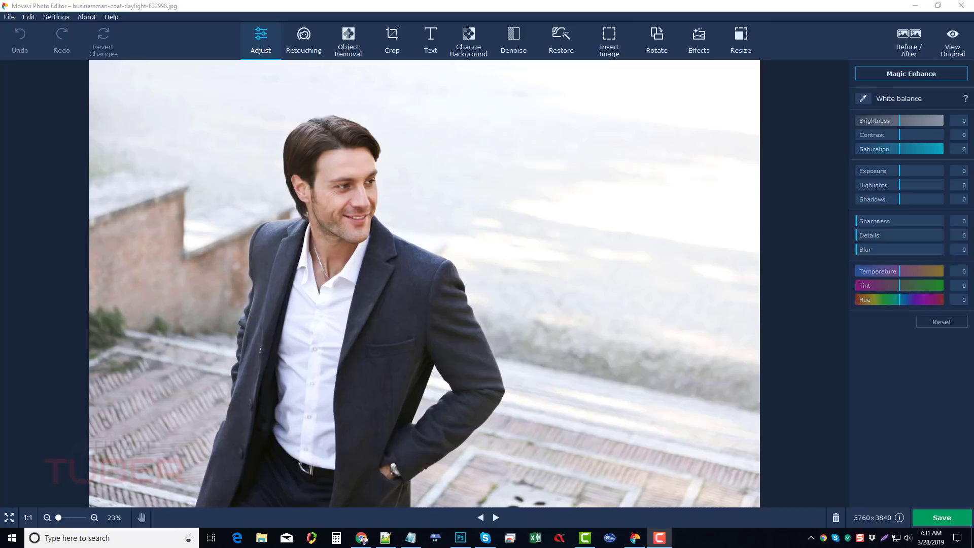
Step: Start Change Background and permanently dismiss its tutorial tip
left_click(468, 46)
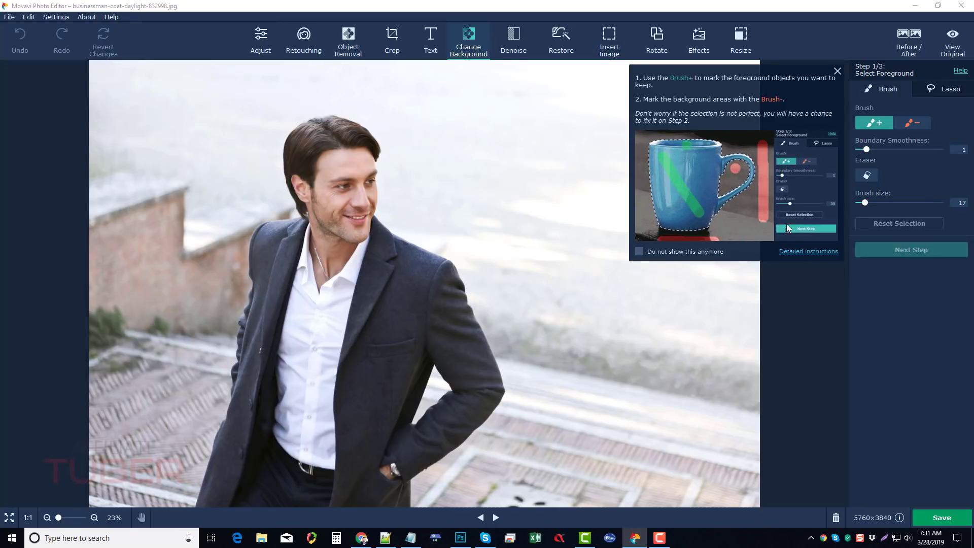
left_click(639, 251)
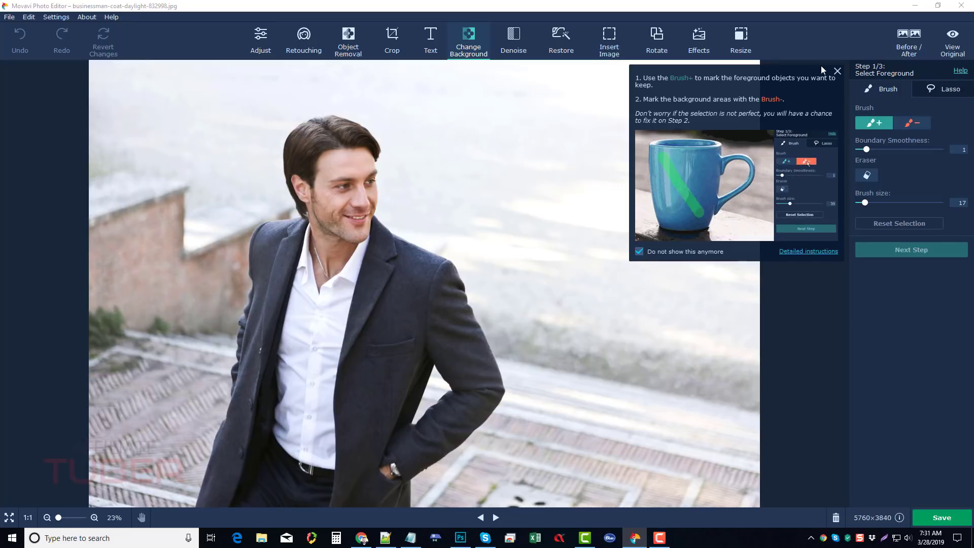
left_click(837, 71)
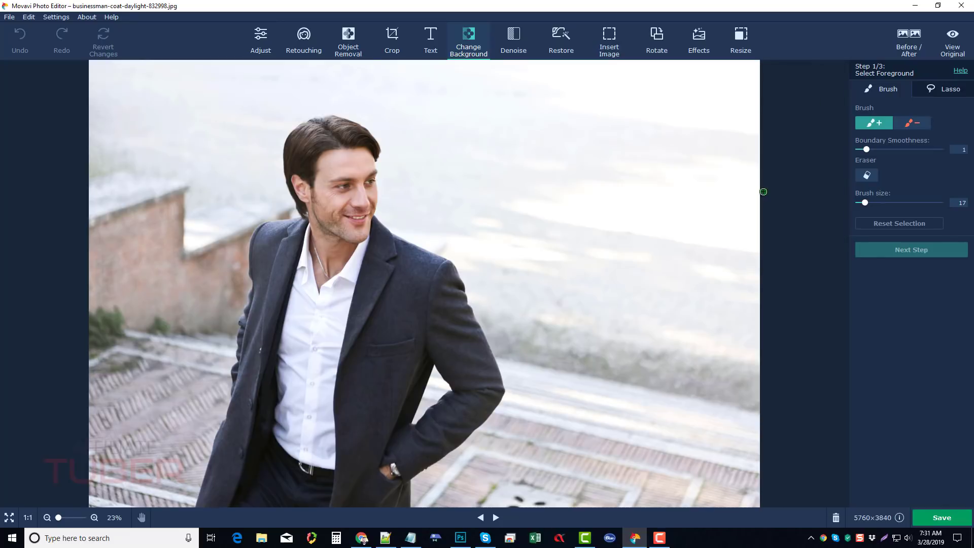
Step: With an enlarged Brush+ tool, paint green foreground strokes over the man's hair and head
left_click(916, 122)
left_click(881, 123)
left_click(907, 123)
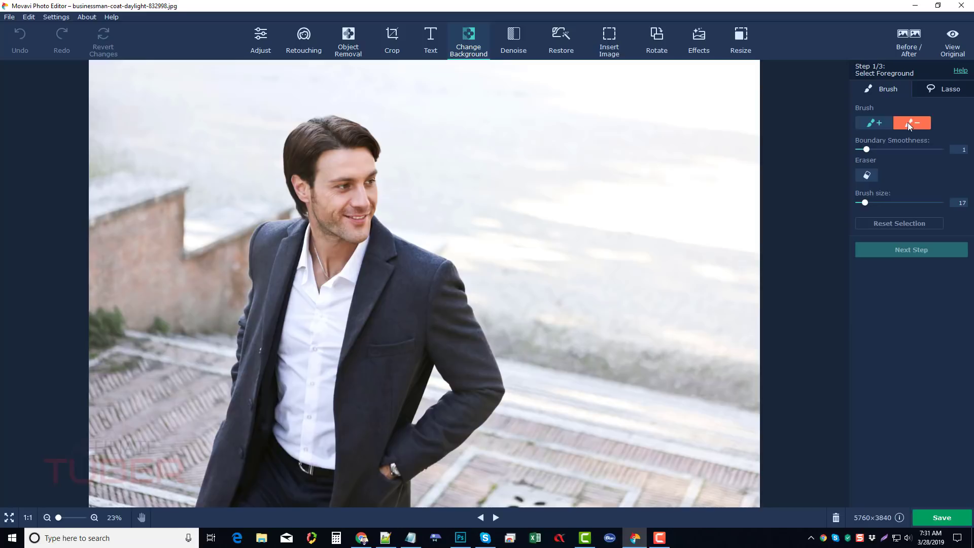
left_click(873, 126)
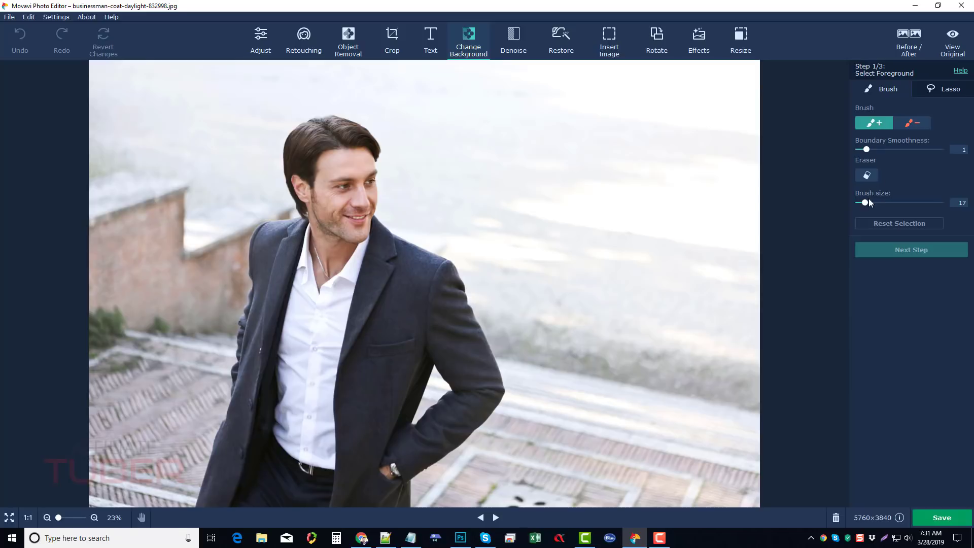
left_click_drag(867, 203, 878, 201)
mouse_move(355, 136)
left_mouse_down()
mouse_move(314, 127)
mouse_move(294, 147)
mouse_move(306, 221)
mouse_move(264, 244)
mouse_move(228, 490)
mouse_move(395, 494)
mouse_move(394, 457)
mouse_move(453, 427)
mouse_move(471, 393)
mouse_move(474, 350)
mouse_move(431, 266)
mouse_move(385, 246)
mouse_move(361, 215)
mouse_move(365, 145)
mouse_move(357, 178)
left_mouse_up()
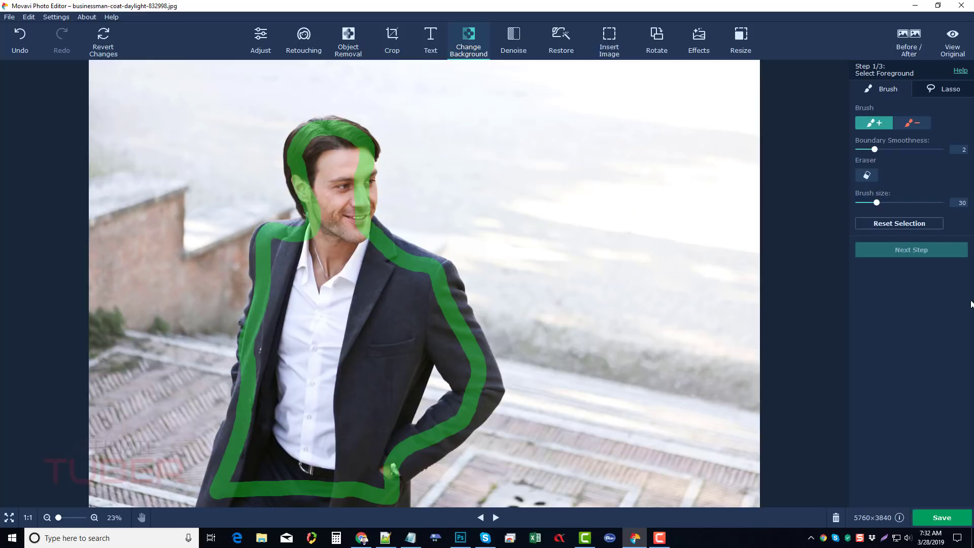
Step: Paint red Brush- strokes around the man, then a smaller stroke in the gap by his arm
key("F10")
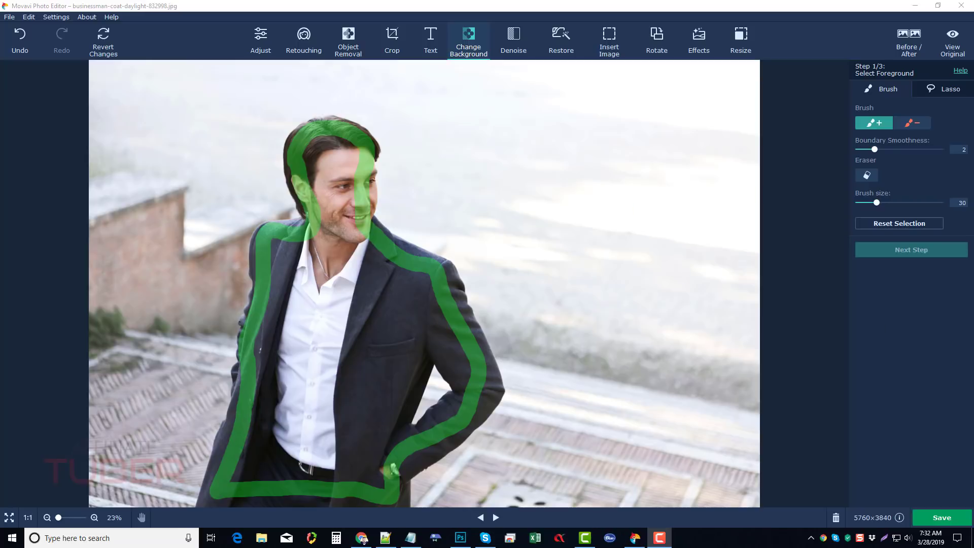
left_click(913, 124)
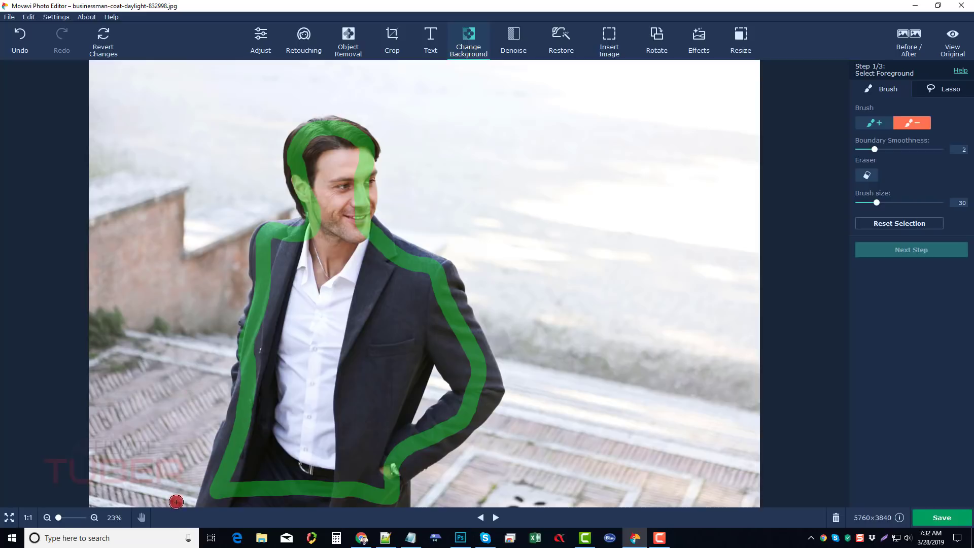
mouse_move(174, 503)
left_mouse_down()
mouse_move(267, 134)
mouse_move(283, 95)
mouse_move(334, 81)
mouse_move(376, 95)
mouse_move(394, 132)
mouse_move(399, 200)
mouse_move(482, 252)
mouse_move(524, 370)
mouse_move(510, 430)
mouse_move(462, 464)
mouse_move(440, 499)
left_mouse_up()
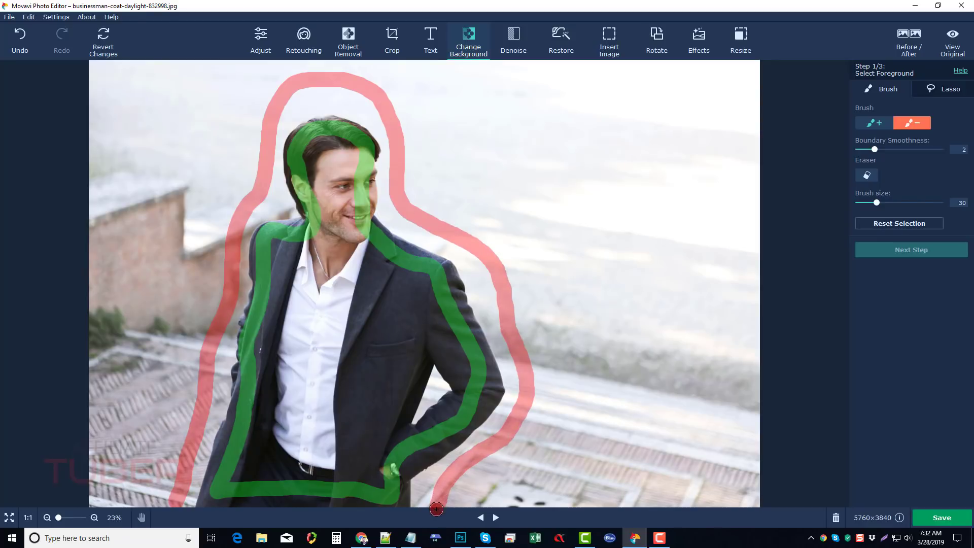
left_click_drag(436, 509, 436, 507)
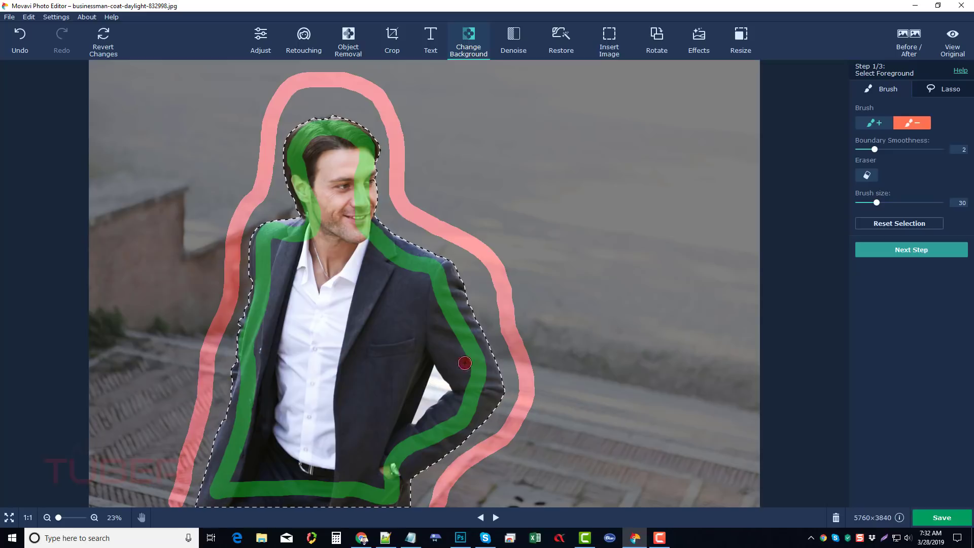
left_click_drag(876, 203, 866, 203)
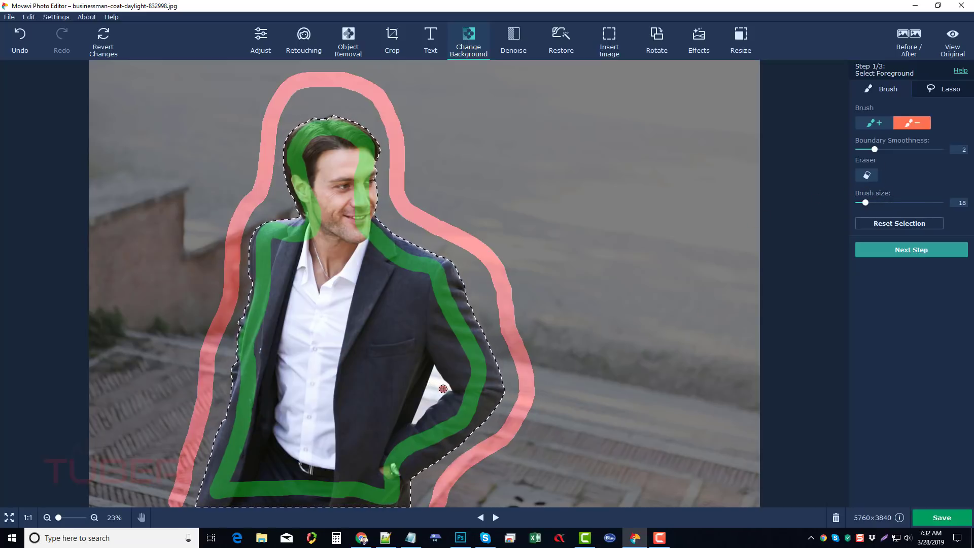
left_click_drag(437, 381, 430, 400)
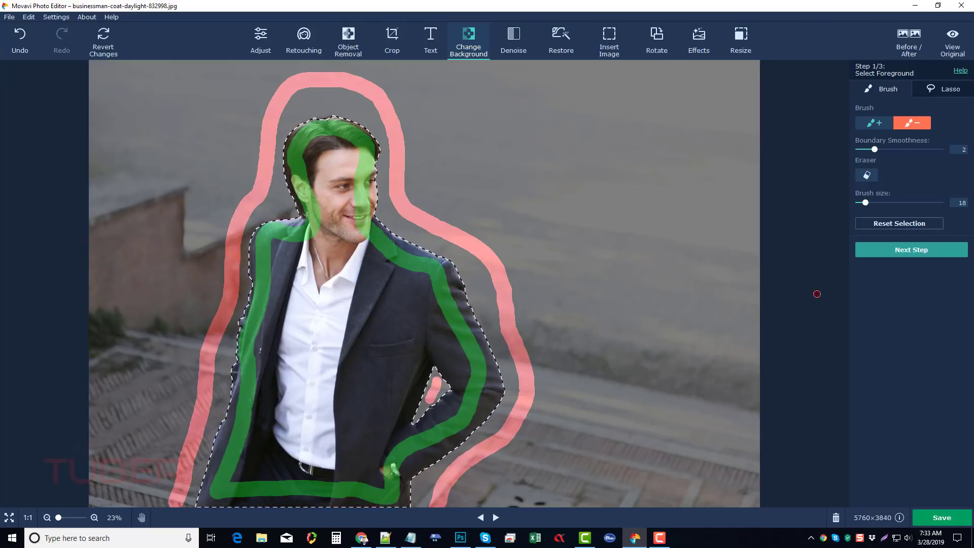
Step: Move to edge refinement and paint the Mask Brush keep stroke along the grey hair wisps
left_click(918, 251)
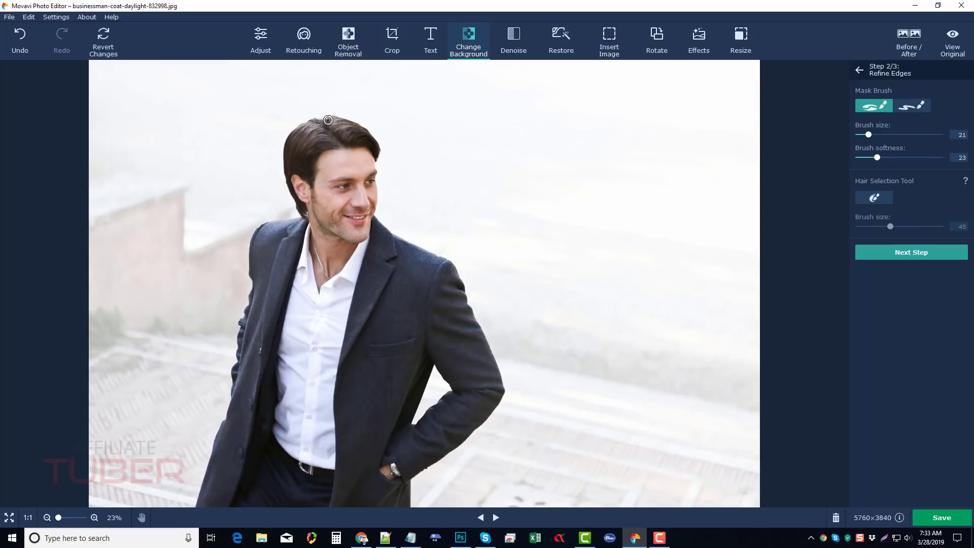
scroll(315, 110, "up", 1)
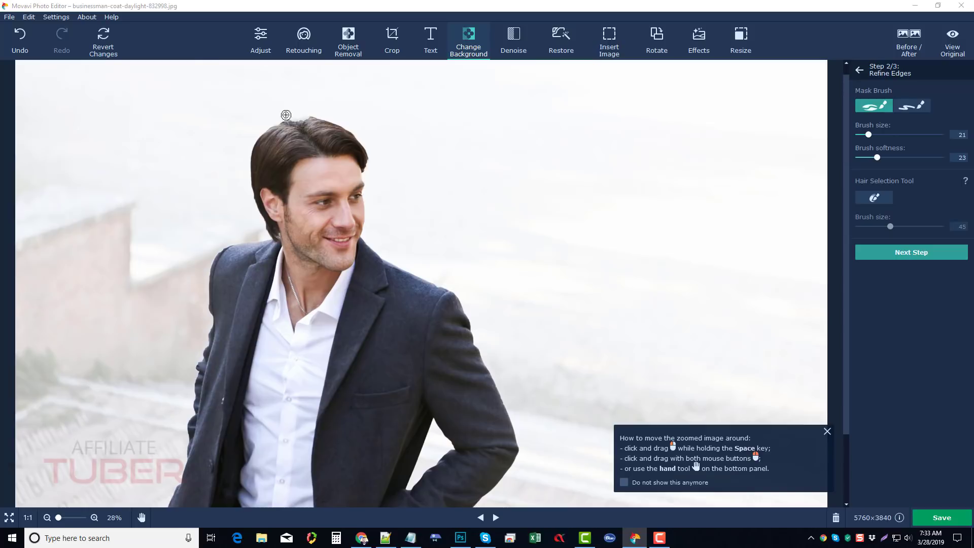
scroll(285, 112, "up", 1)
scroll(285, 108, "up", 4)
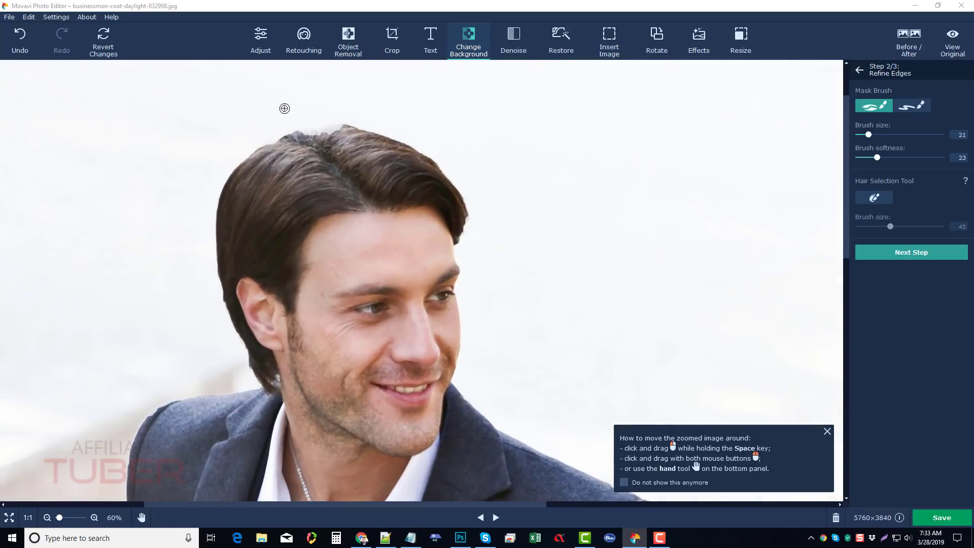
scroll(326, 124, "up", 2)
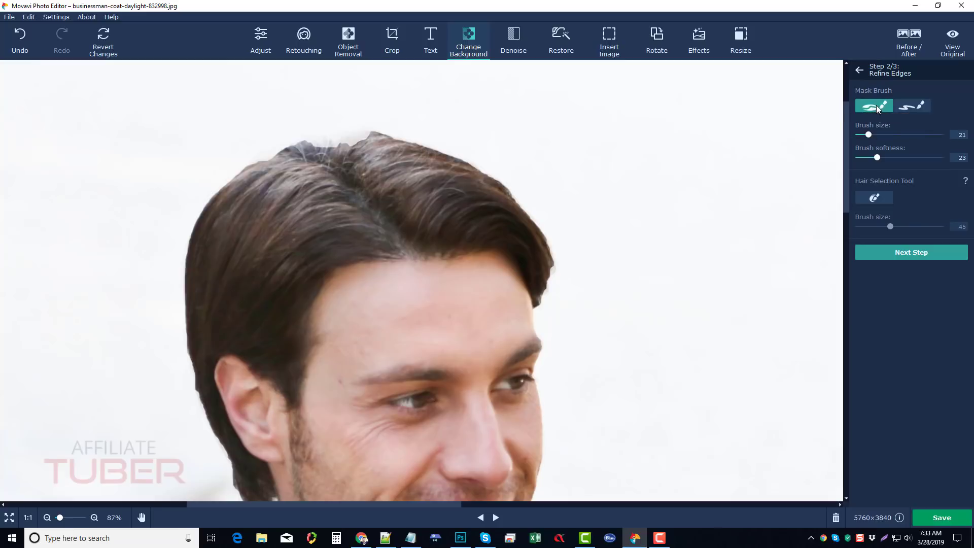
mouse_move(401, 139)
left_mouse_down()
mouse_move(310, 146)
mouse_move(365, 134)
mouse_move(304, 144)
mouse_move(360, 133)
left_mouse_up()
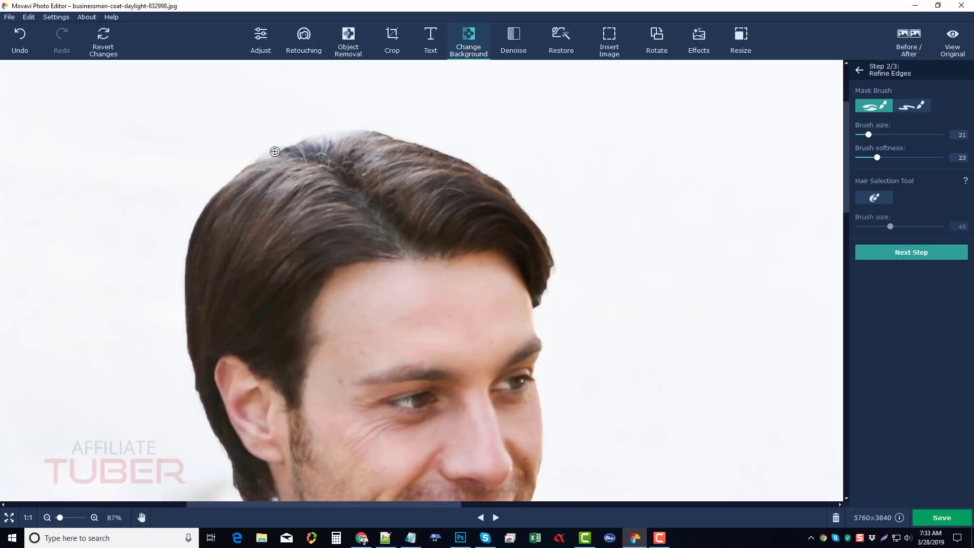
Step: Advance to Step 3/3, Set New Background, with the man on transparency
scroll(406, 283, "down", 4)
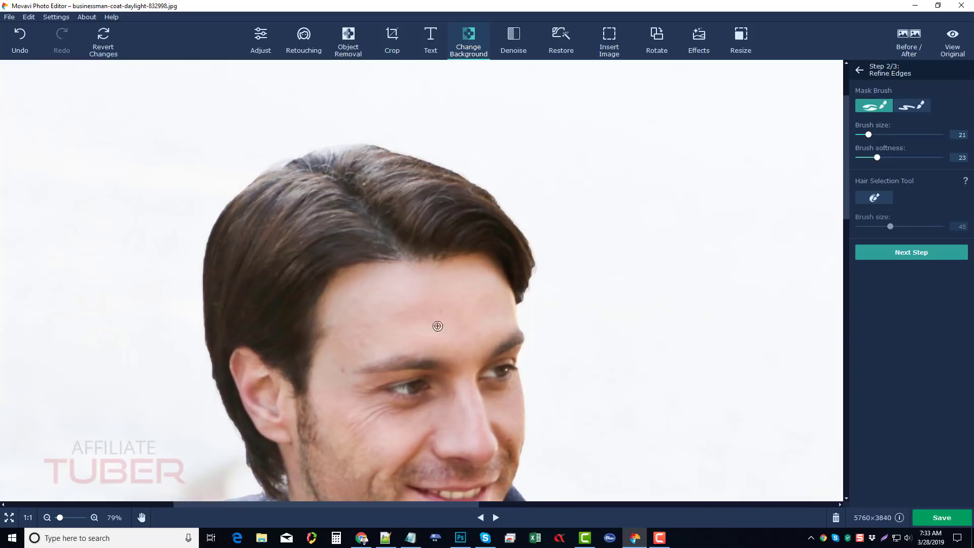
scroll(468, 391, "down", 5)
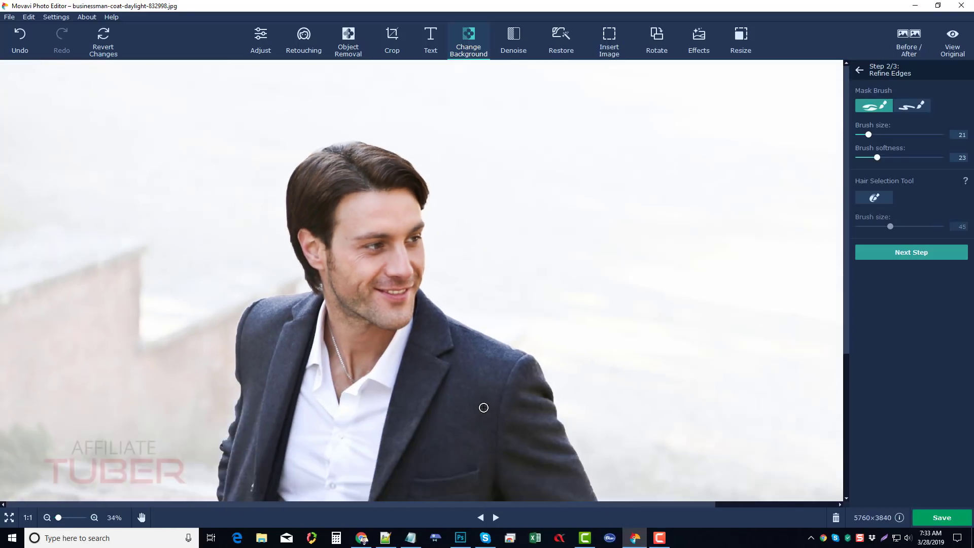
scroll(379, 404, "down", 2)
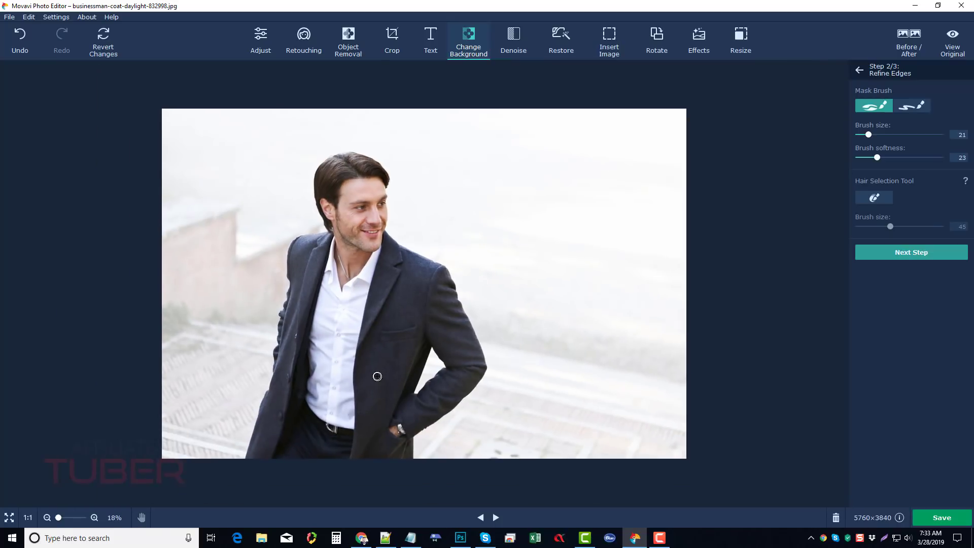
scroll(375, 374, "up", 2)
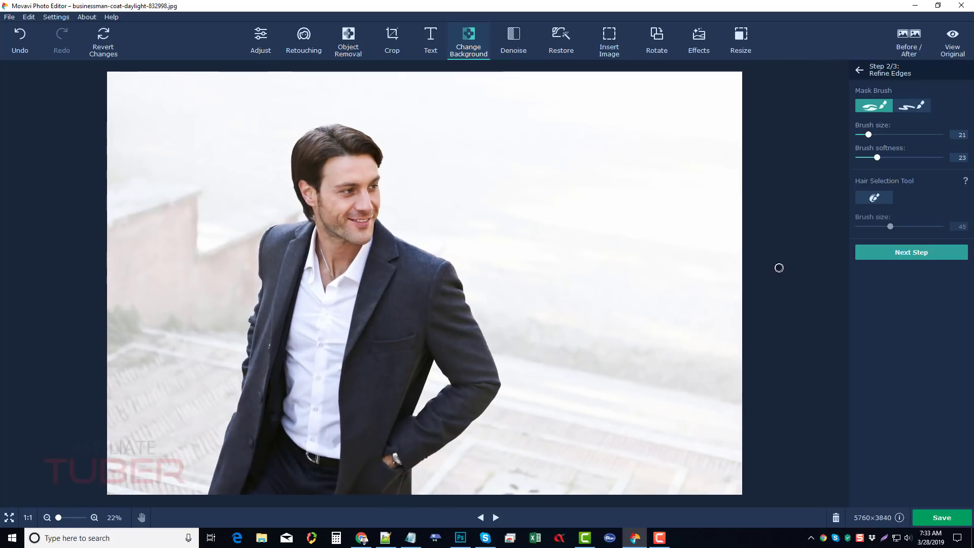
left_click(909, 254)
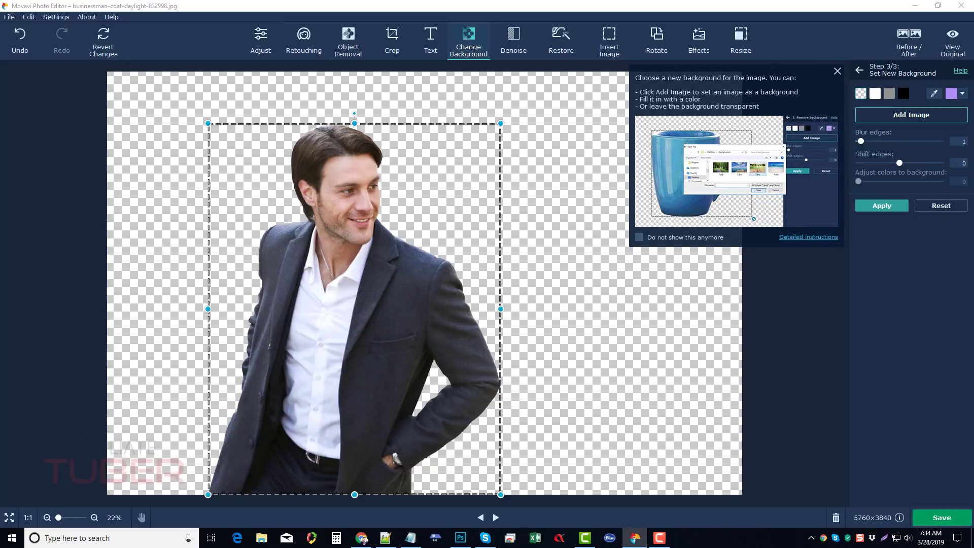
Step: Choose the night city skyline image from the background gallery
key("Escape")
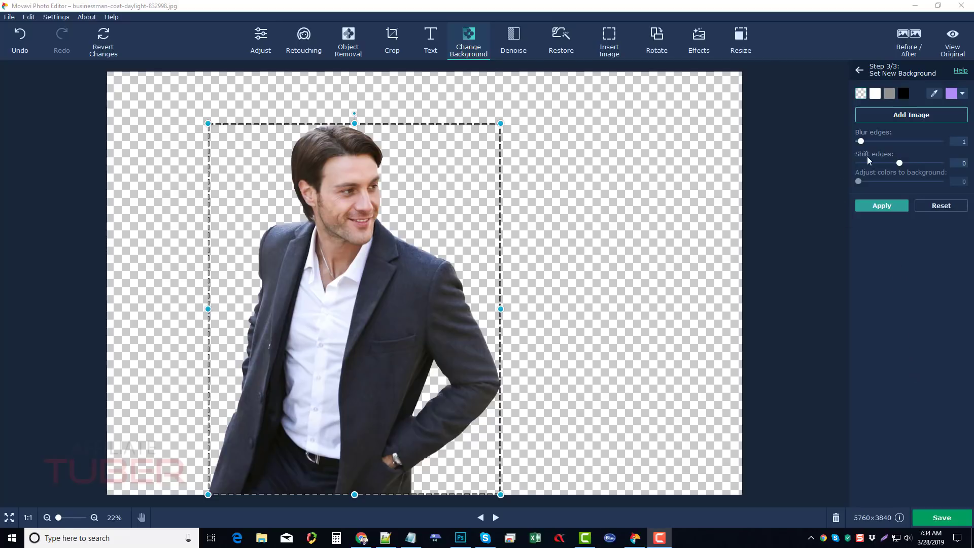
left_click(901, 117)
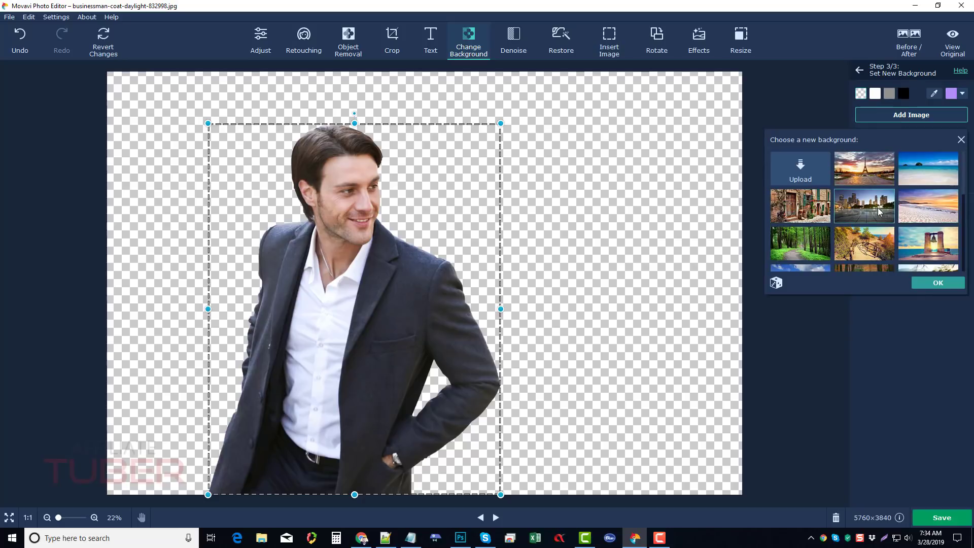
left_click(868, 212)
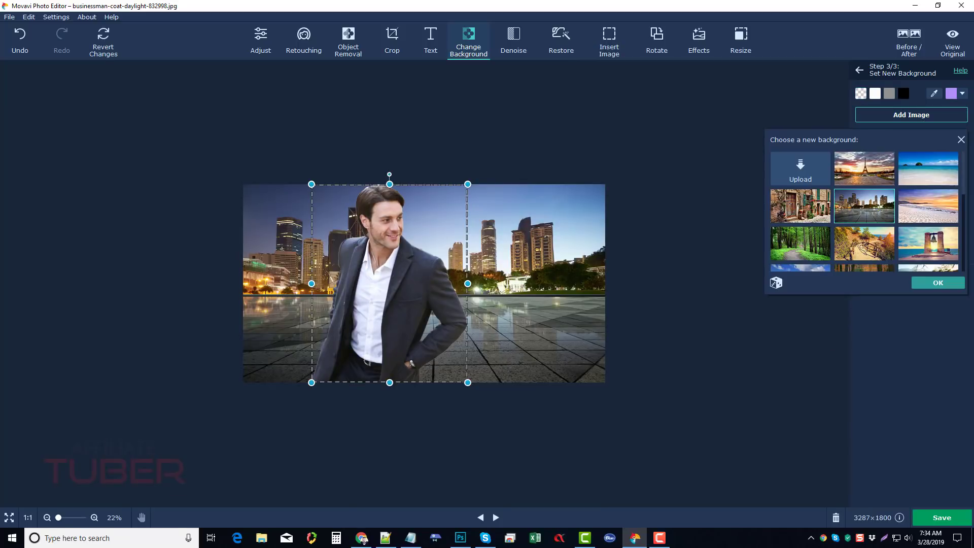
key("F10")
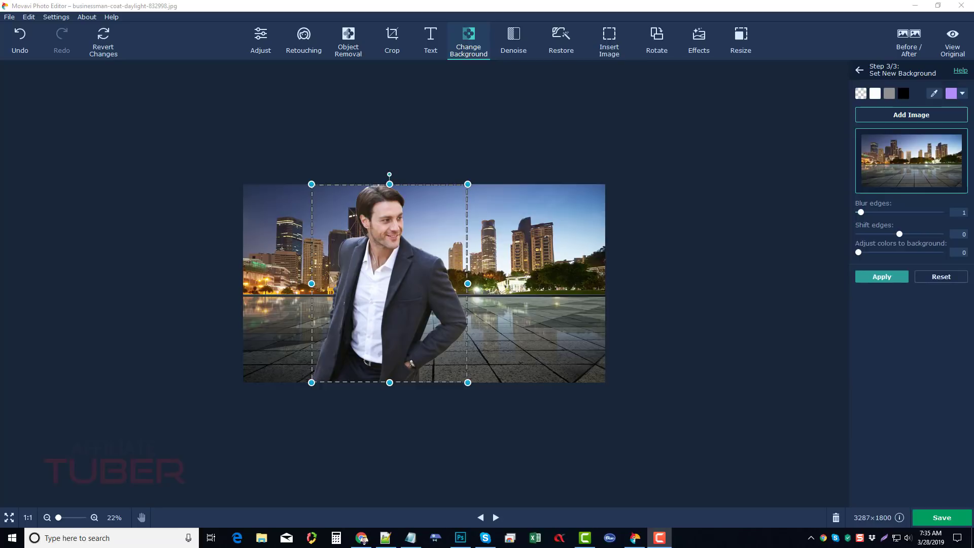
Step: Shrink the man slightly by dragging the top-left handle inward
left_click(316, 190)
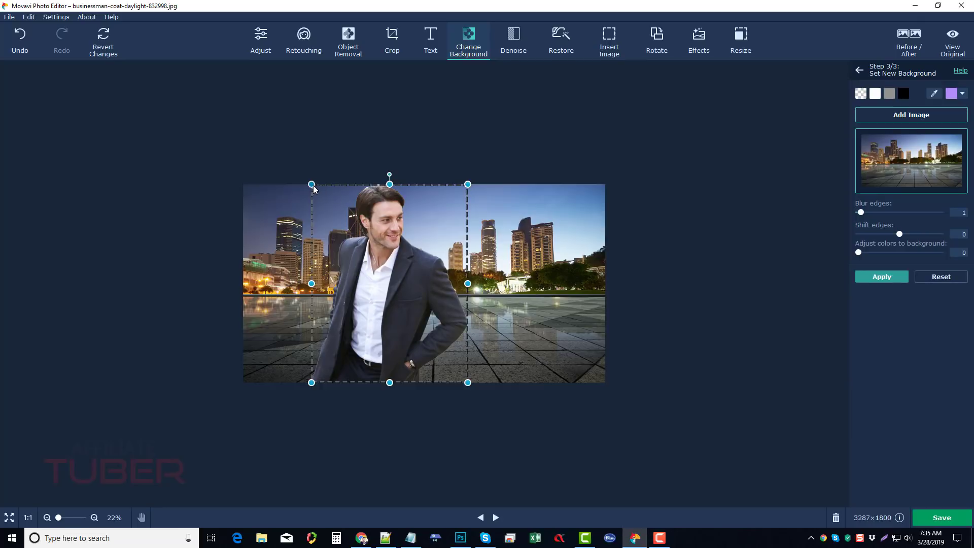
left_click_drag(316, 187, 347, 229)
scroll(319, 276, "up", 3)
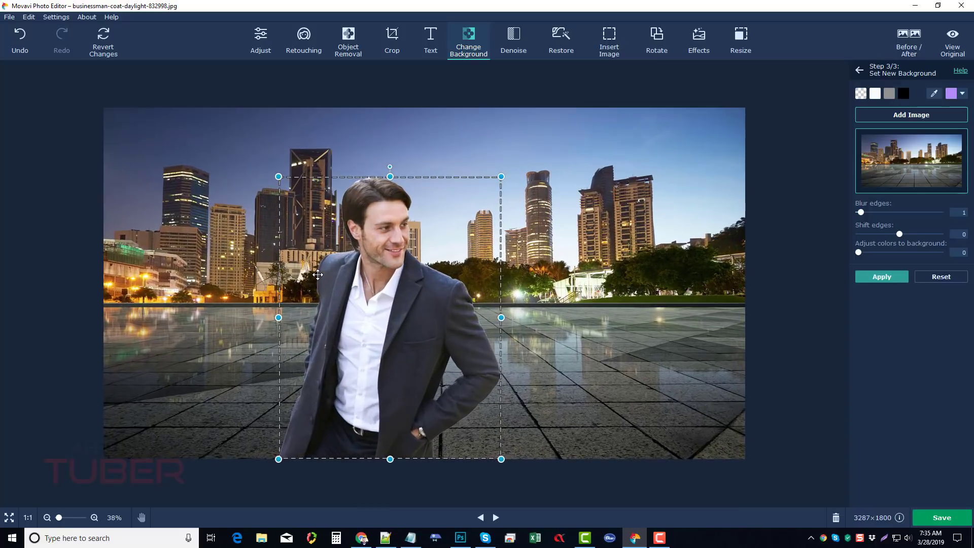
scroll(318, 275, "up", 1)
scroll(317, 274, "up", 1)
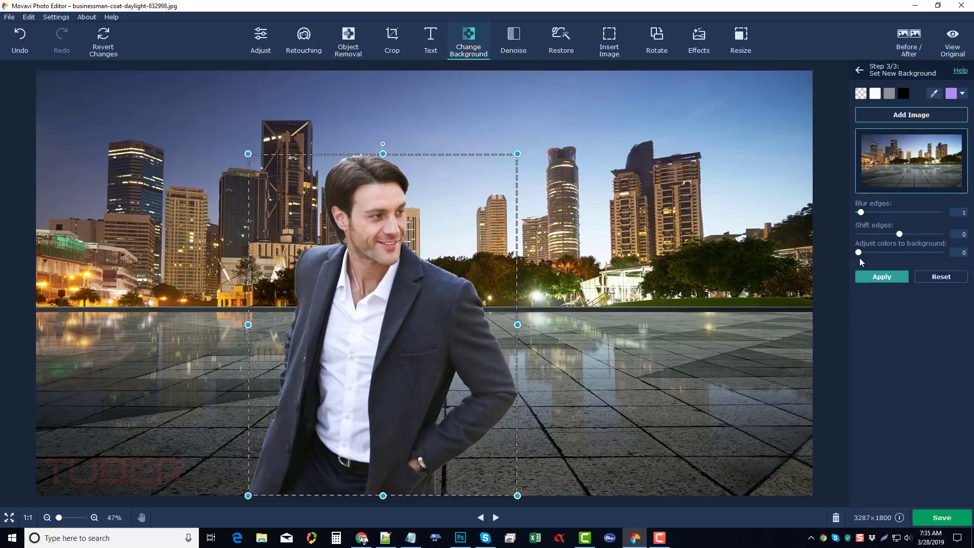
Step: Try the Adjust colors to background slider, reduce it again, and apply the new background
left_click_drag(859, 254, 890, 253)
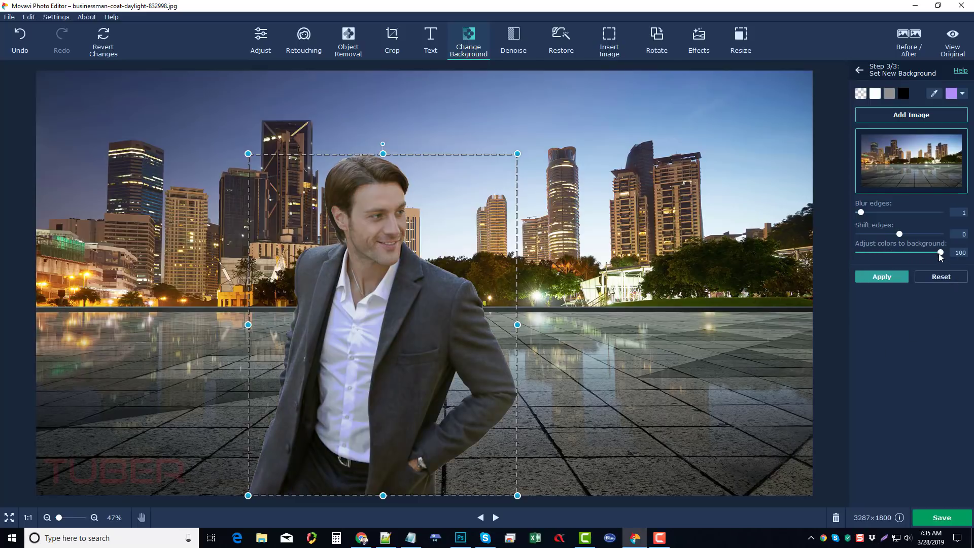
left_click_drag(940, 252, 900, 253)
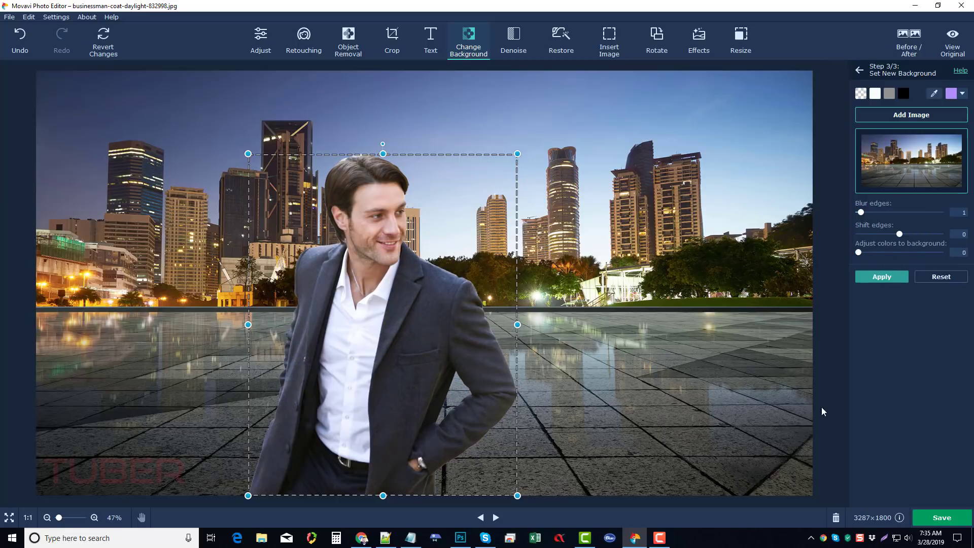
left_click(885, 278)
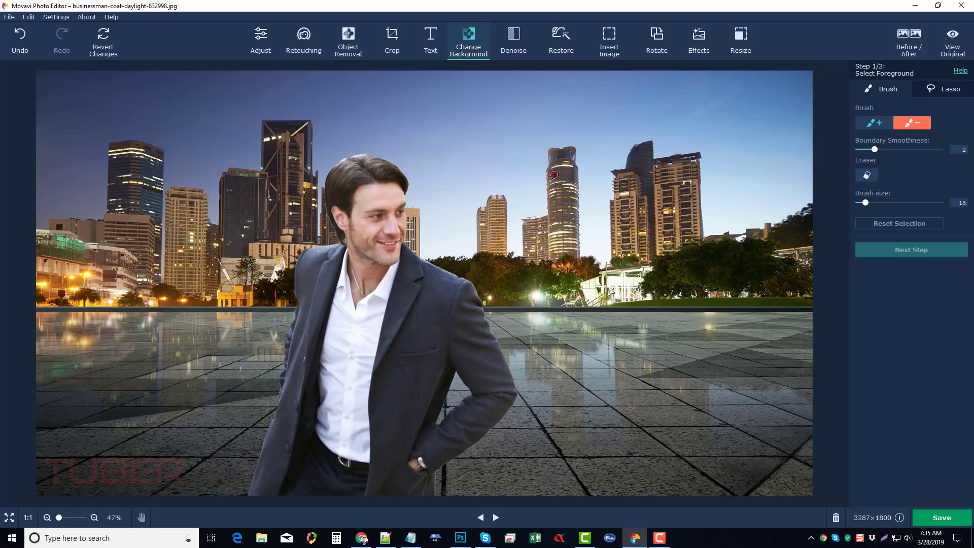
Step: Show the Retouching panel with its Skin, Eyes, Mouth and Others tool list
left_click(304, 48)
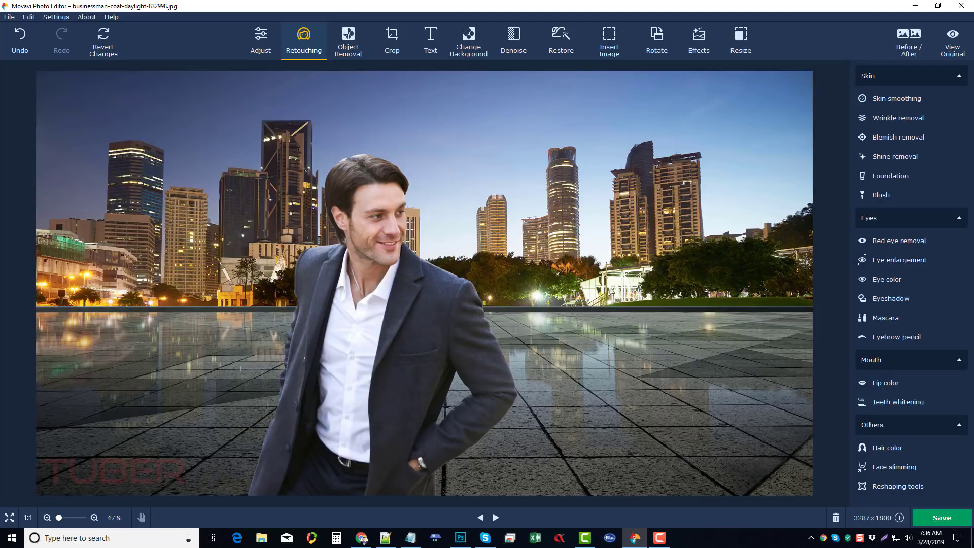
key("F10")
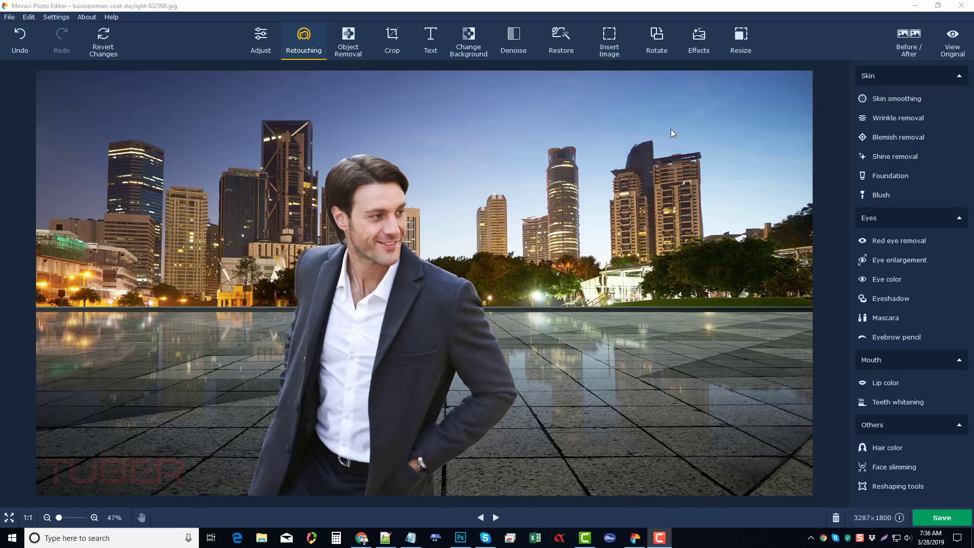
Step: Look through the Object Removal, Text and Denoise tools, dismissing the removal instructions
left_click(348, 41)
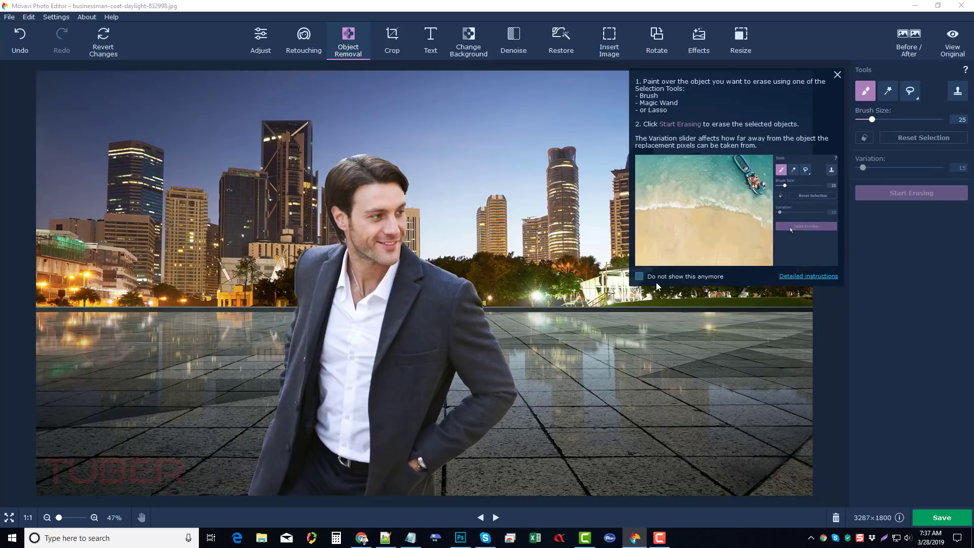
left_click(837, 76)
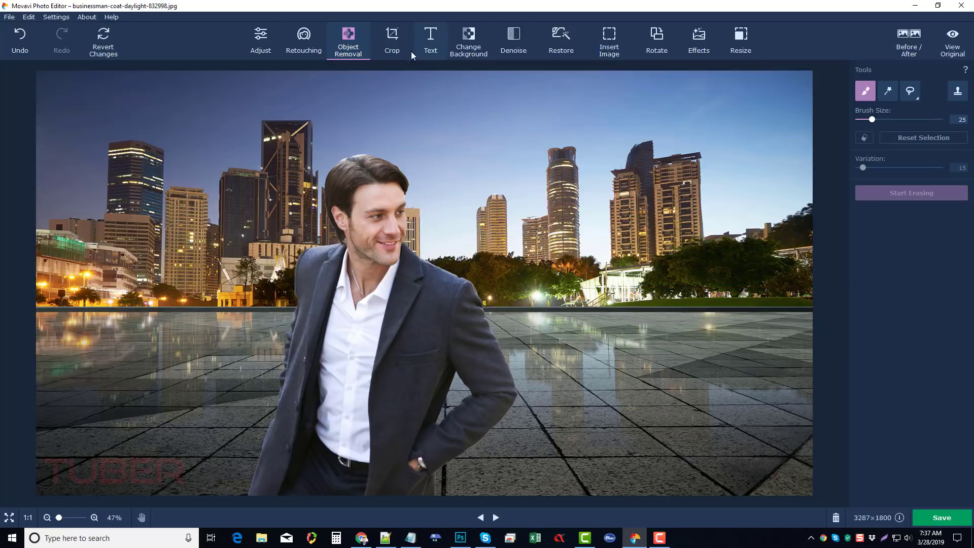
left_click(431, 39)
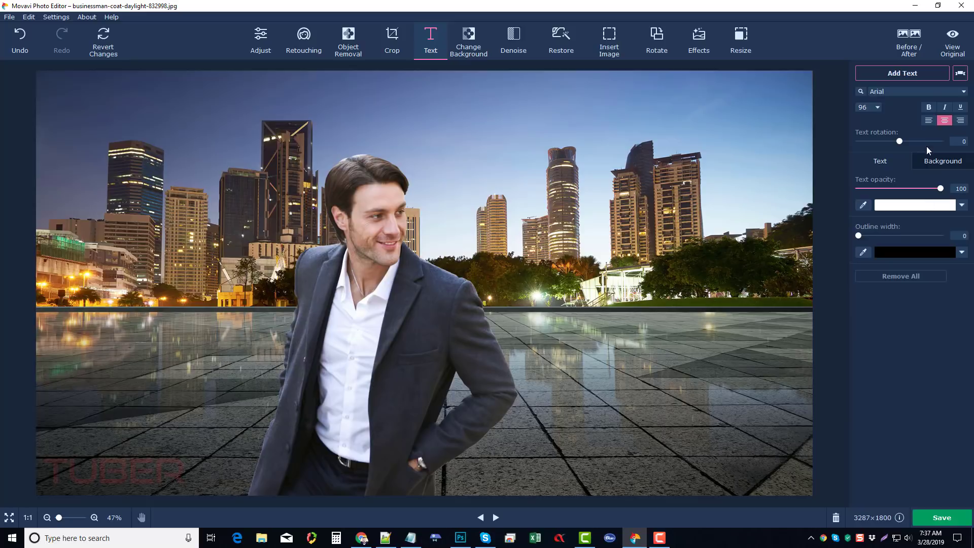
left_click(528, 37)
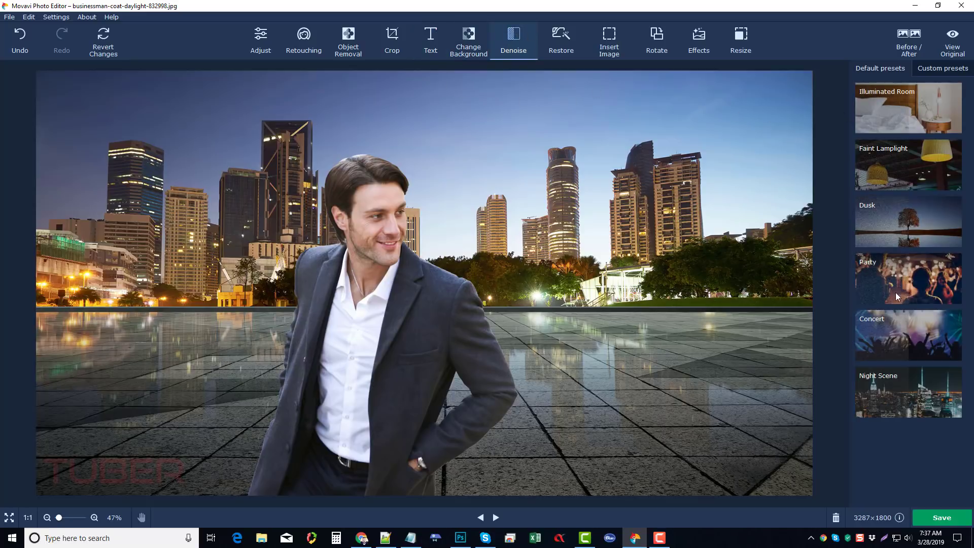
Step: Check the Restore, Insert Image and Rotate tools, ending on the Popular effects list
left_click(563, 40)
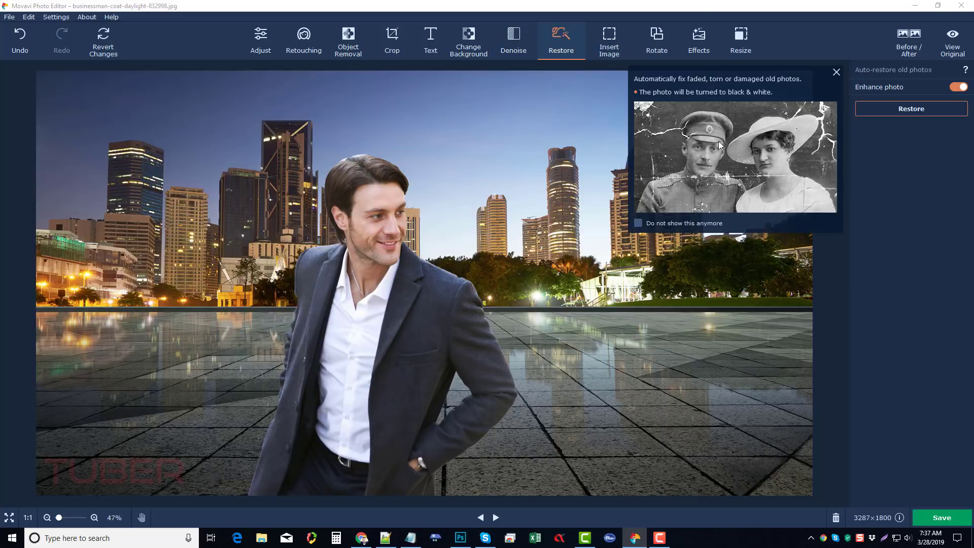
left_click(835, 73)
left_click(609, 51)
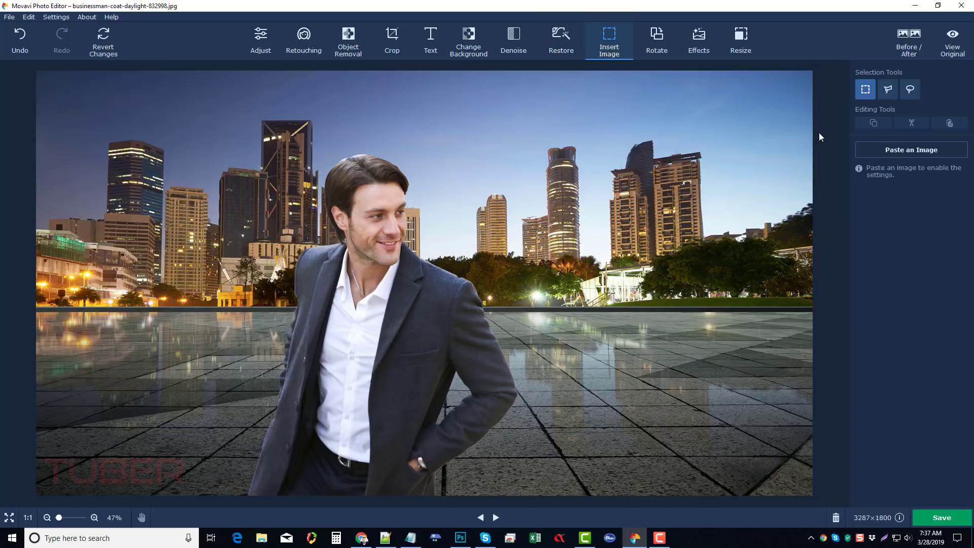
left_click(658, 41)
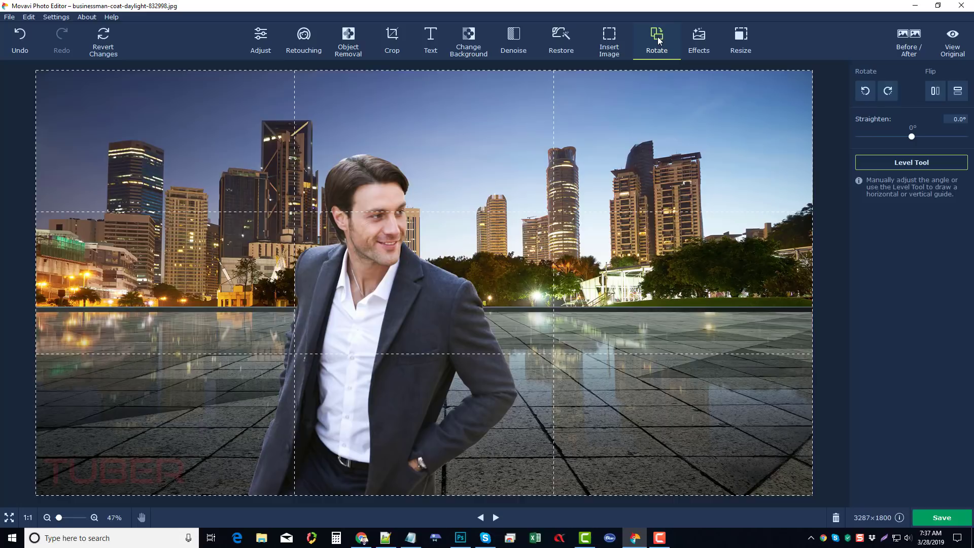
left_click(686, 41)
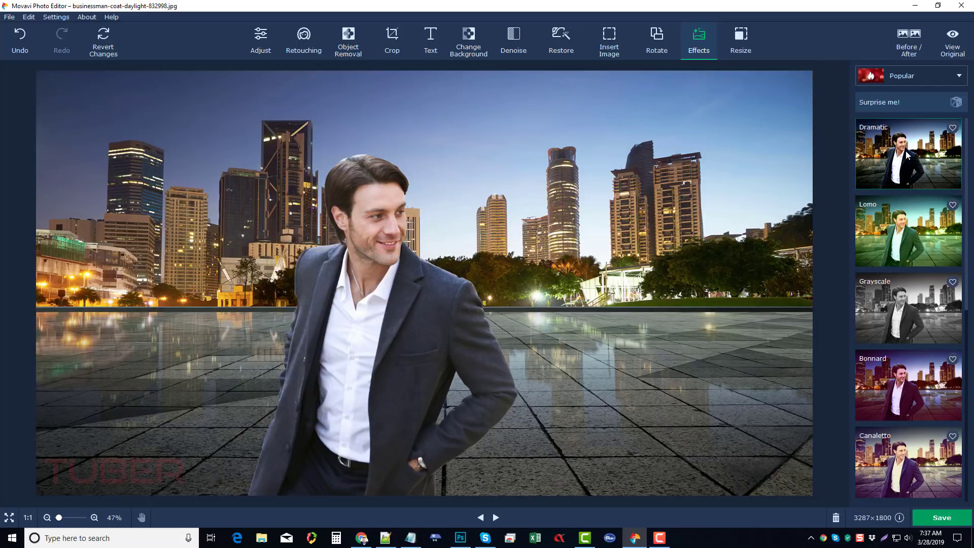
Step: Apply the Dramatic preset from Popular effects, keeping the Popular effect group selected
left_click(905, 151)
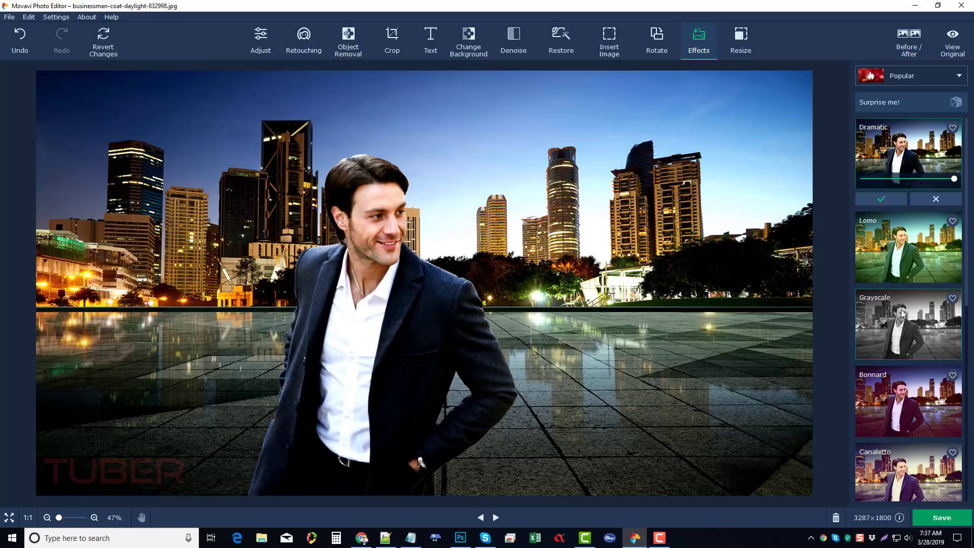
scroll(901, 309, "down", 3)
scroll(901, 307, "up", 3)
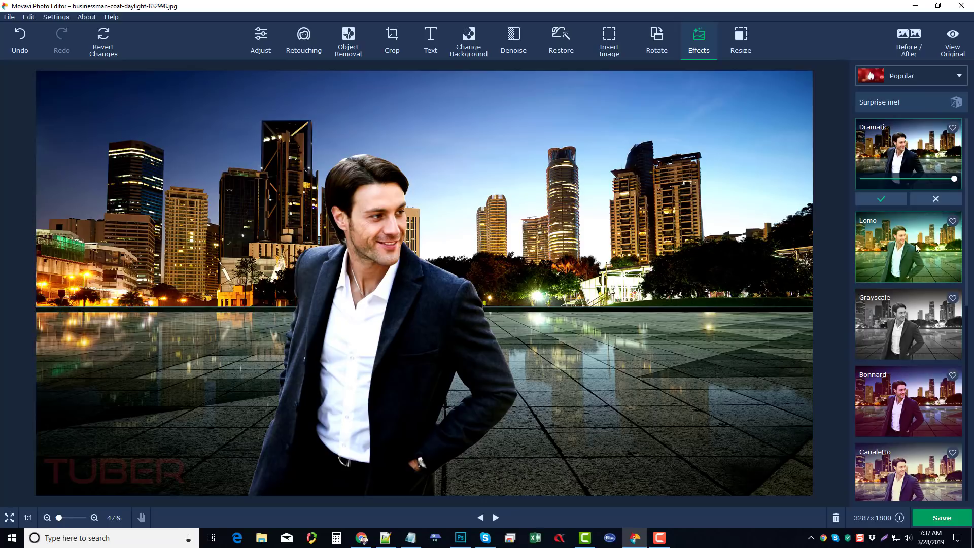
left_click(959, 78)
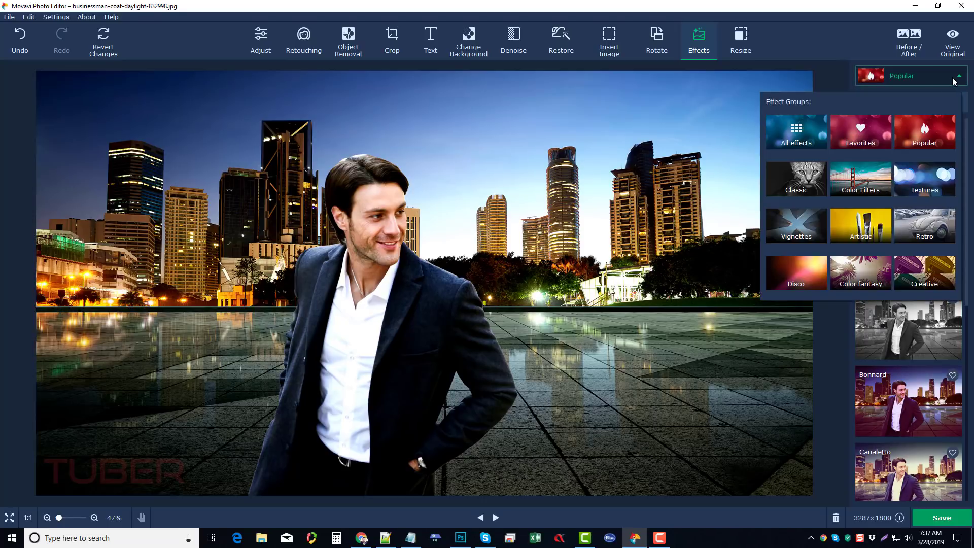
left_click(924, 131)
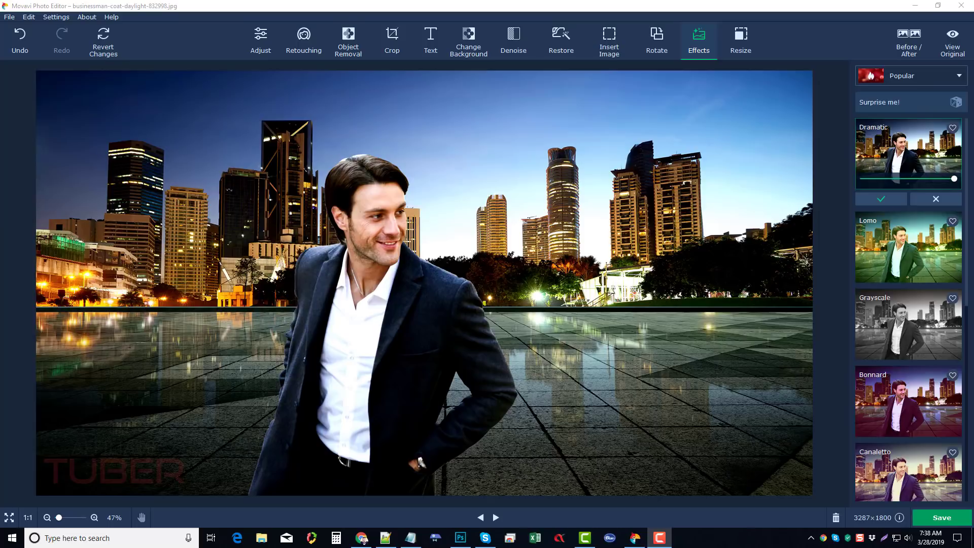
Step: Try the Surprise me! random effect, then the Bonnard colour filter on the photo
left_click(944, 104)
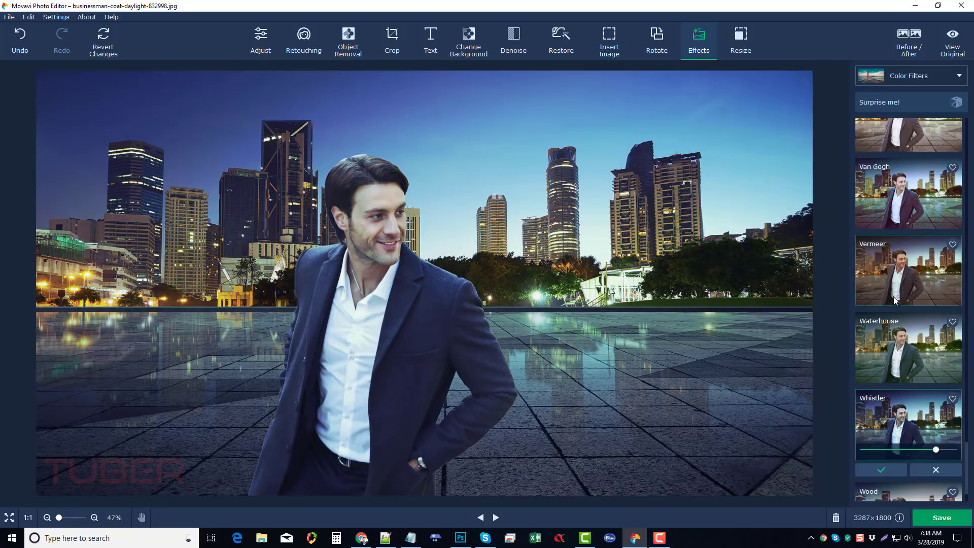
scroll(905, 304, "down", 1)
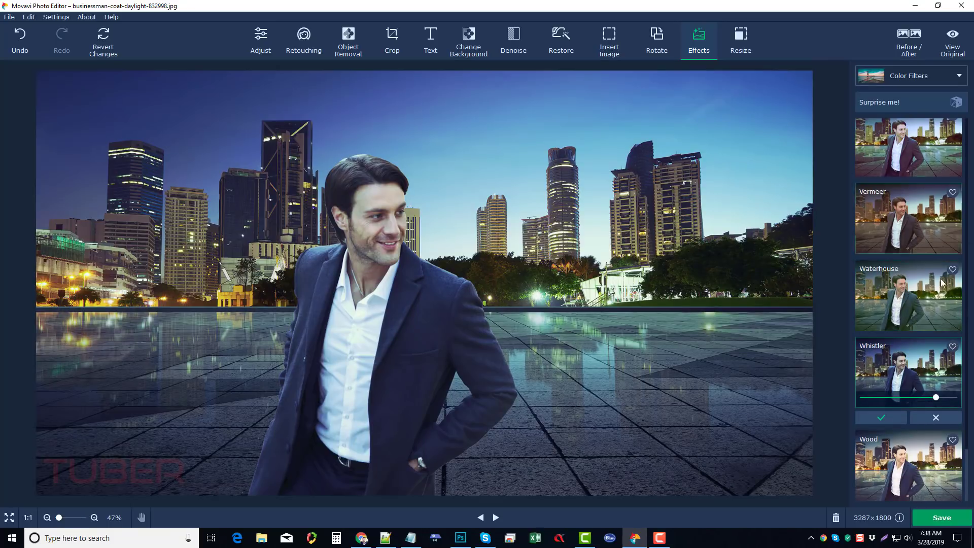
scroll(923, 188, "up", 6)
scroll(925, 267, "up", 10)
scroll(925, 264, "up", 8)
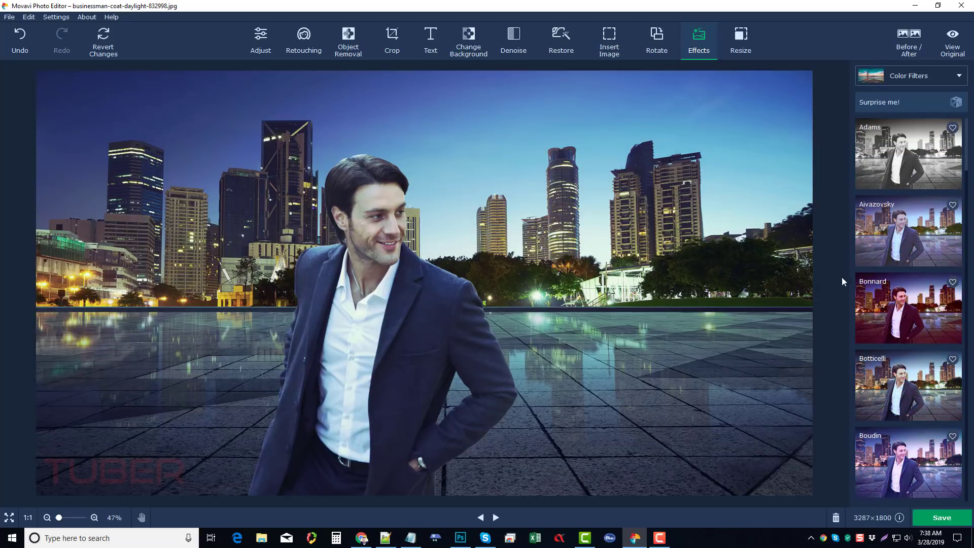
left_click(885, 324)
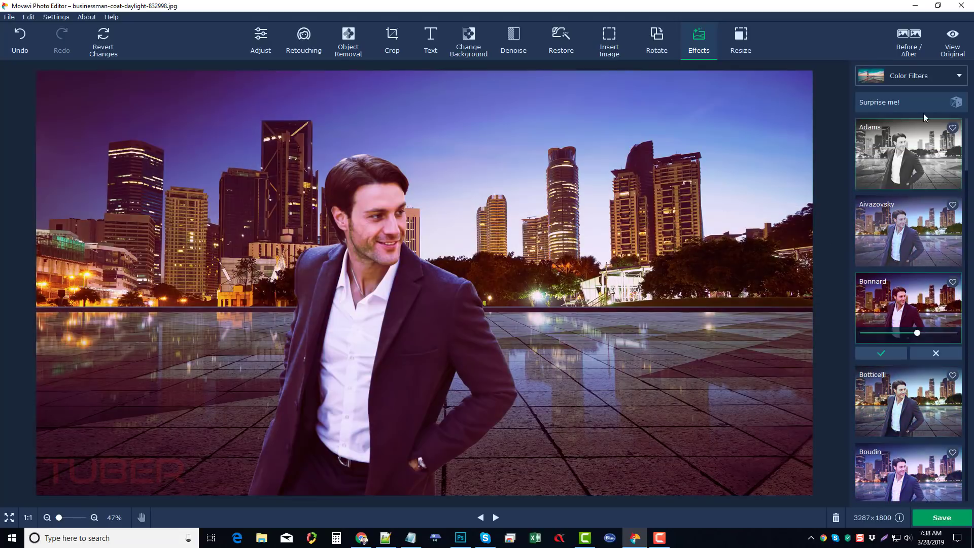
Step: Reapply the Dramatic effect from the Popular group and show the Before/After view
left_click(917, 77)
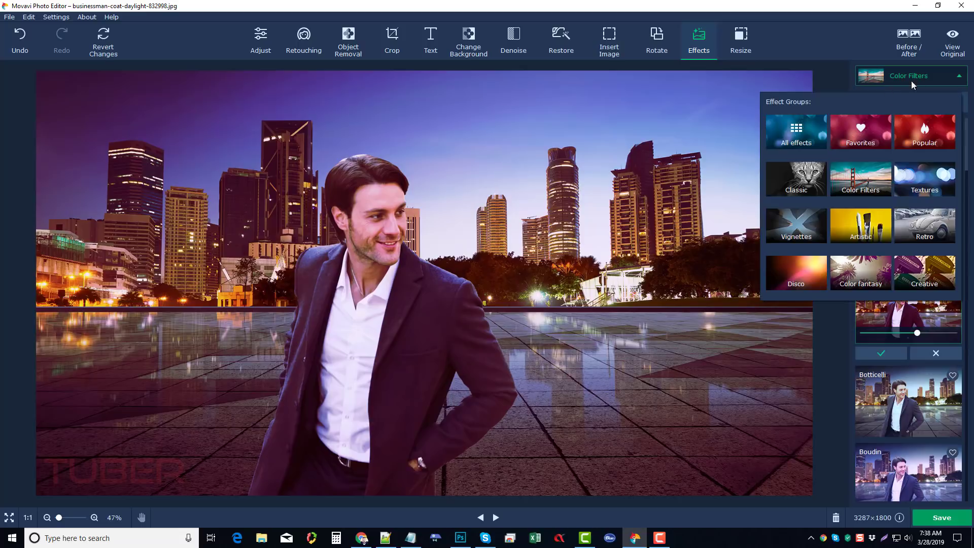
left_click(908, 136)
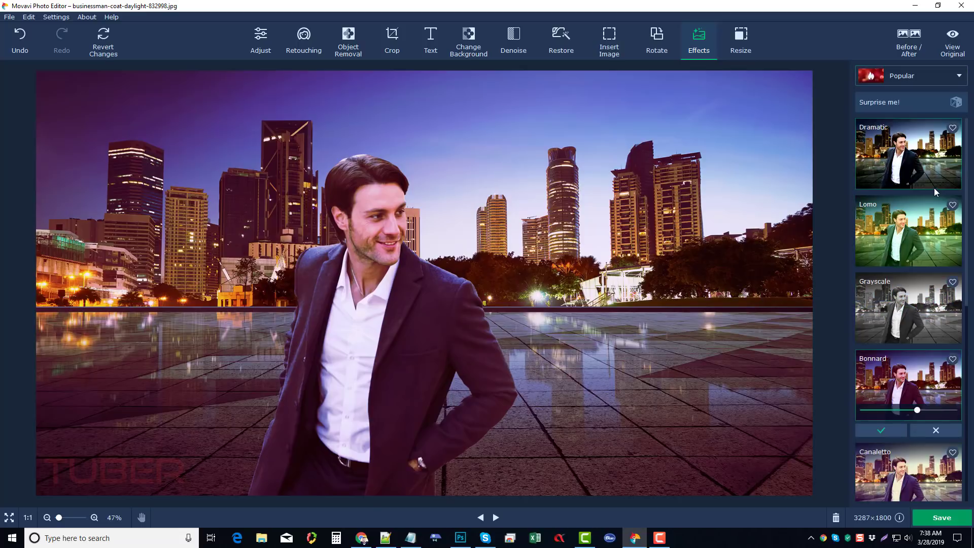
left_click(907, 152)
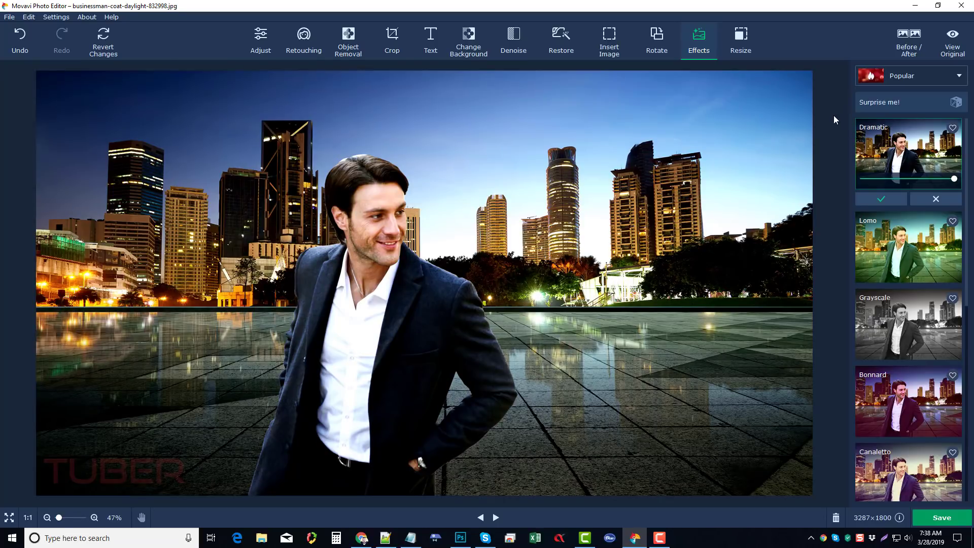
left_click(911, 52)
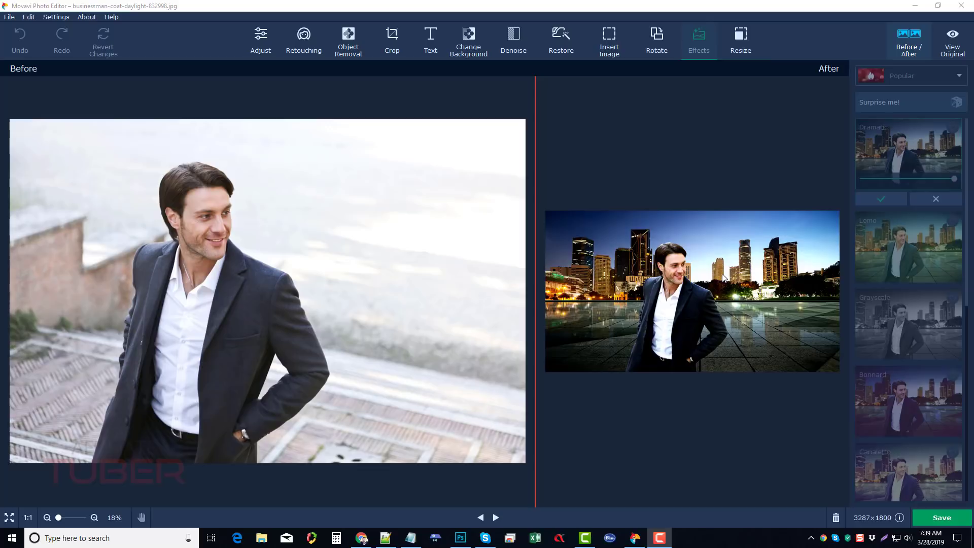
Step: In the Saving photo dialog, keep JPEG, expand Metadata settings and check High quality
left_click(941, 517)
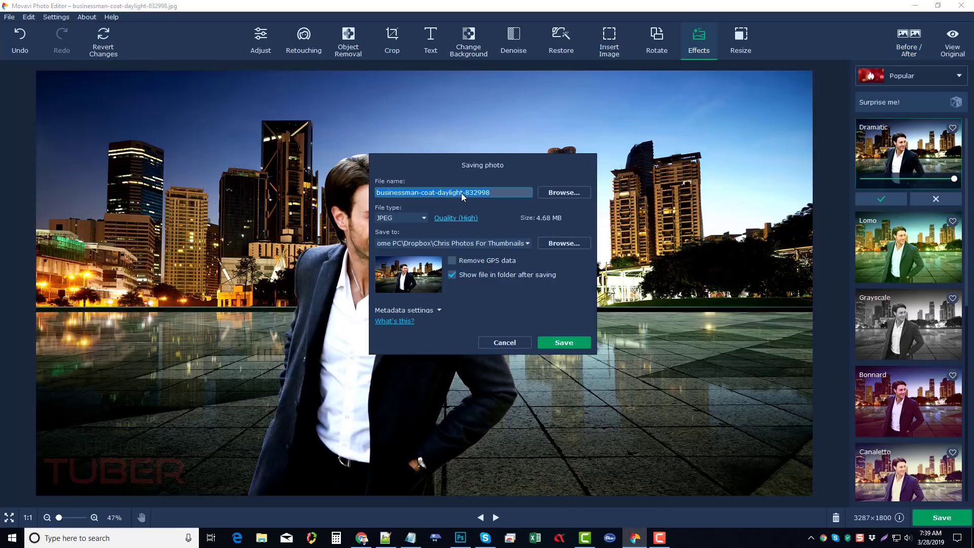
left_click(421, 218)
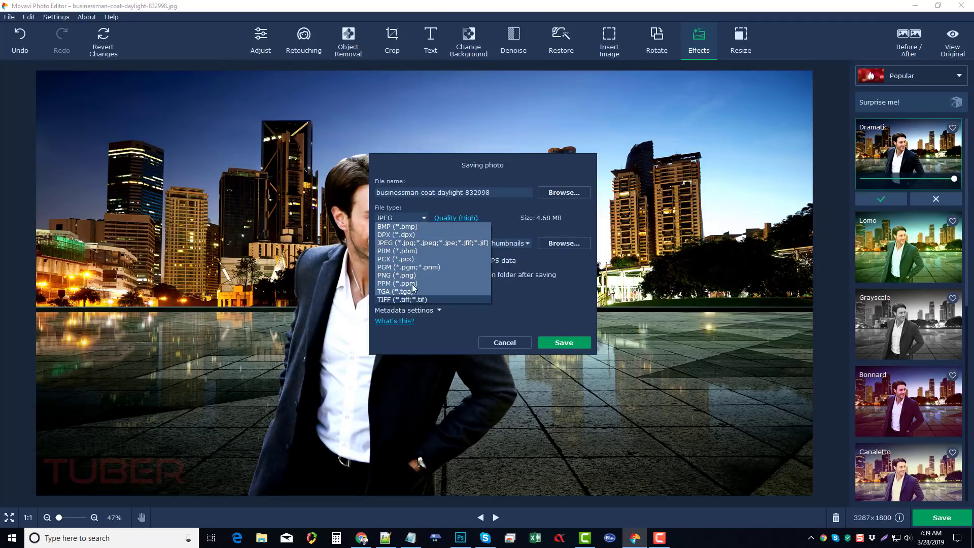
left_click(503, 211)
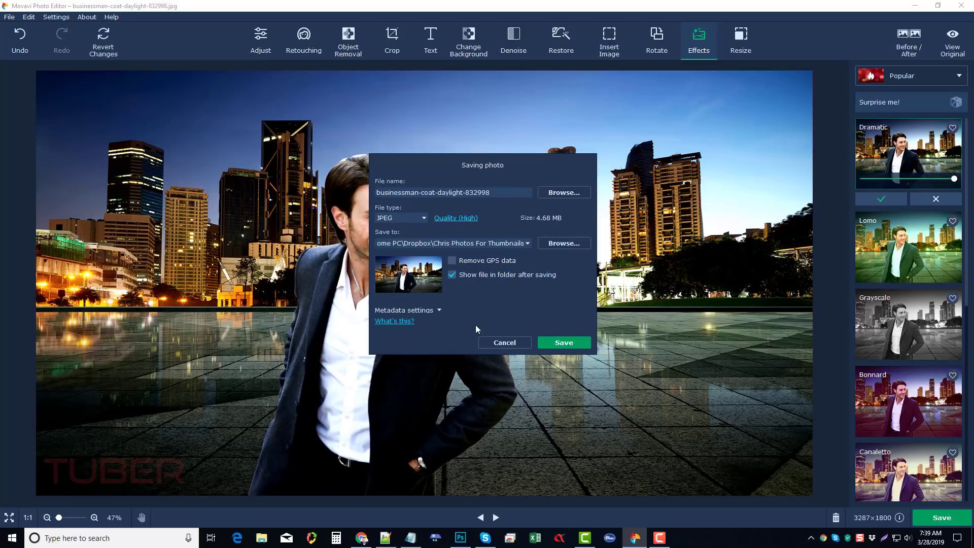
left_click(438, 310)
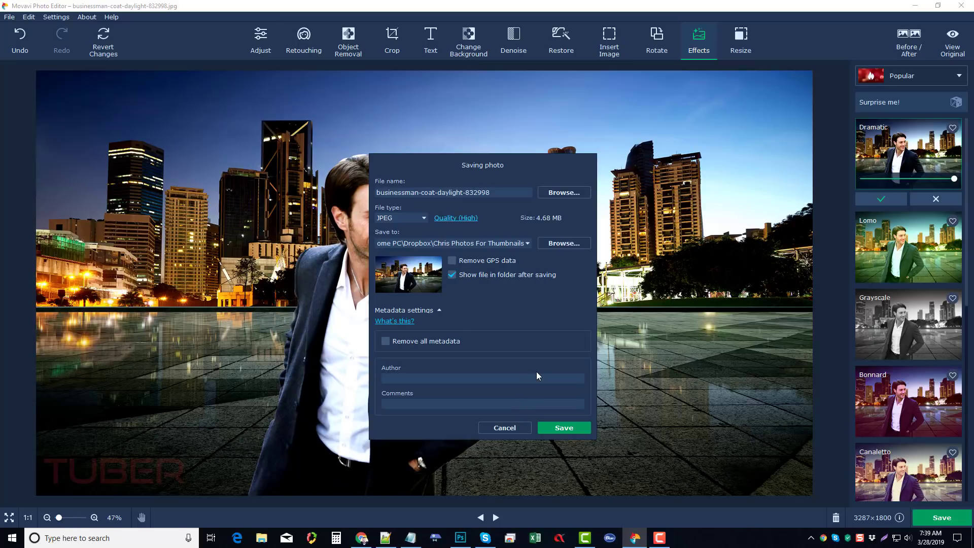
left_click(467, 218)
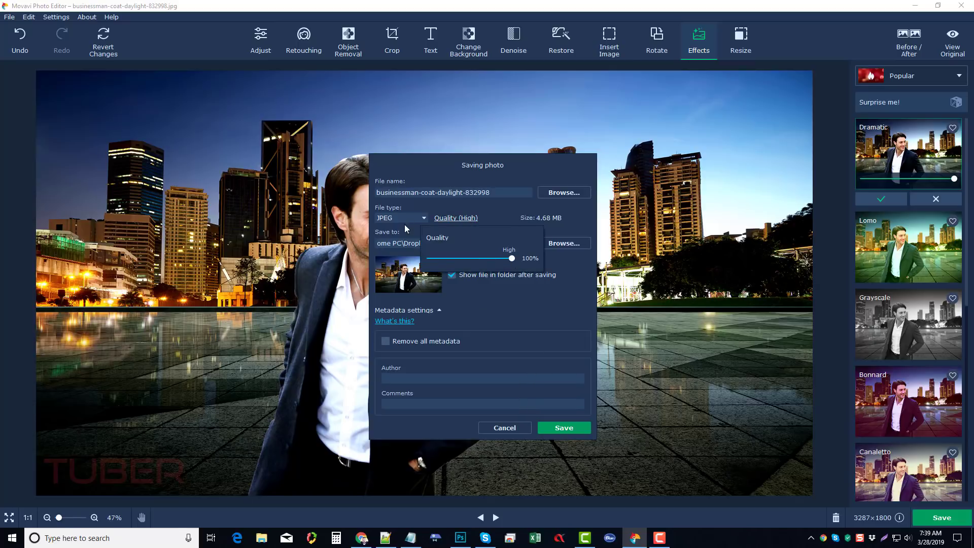
left_click(474, 218)
Step: Cancel the Saving photo dialog to return to the Dramatic skyline photo
left_click(515, 429)
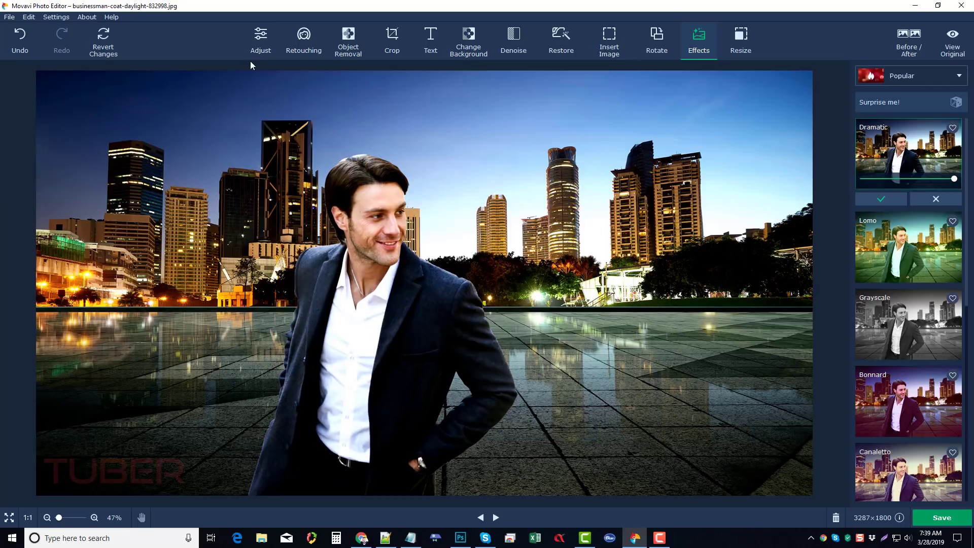